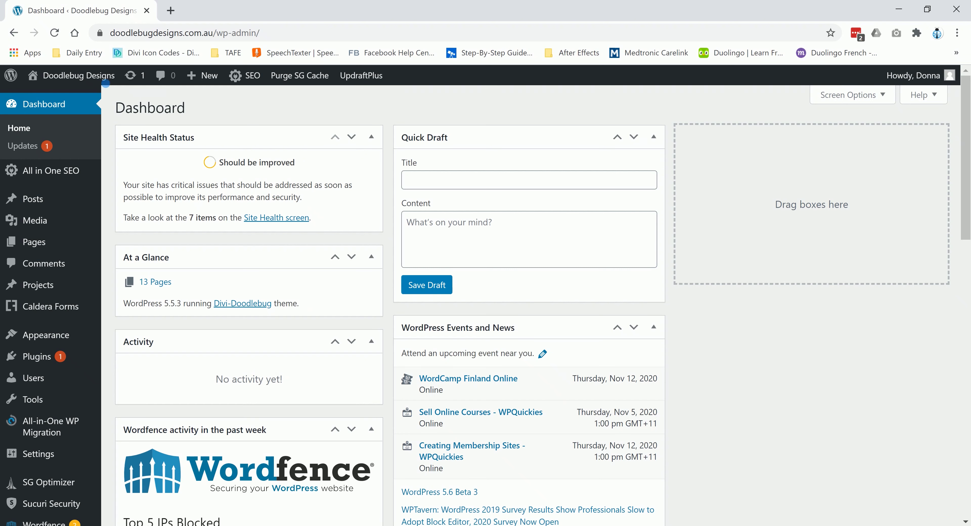
Visit the Doodlebug Designs site from the dashboard and open its landing-pages page.
{"action": "mouse_move", "coordinate": [84, 76]}
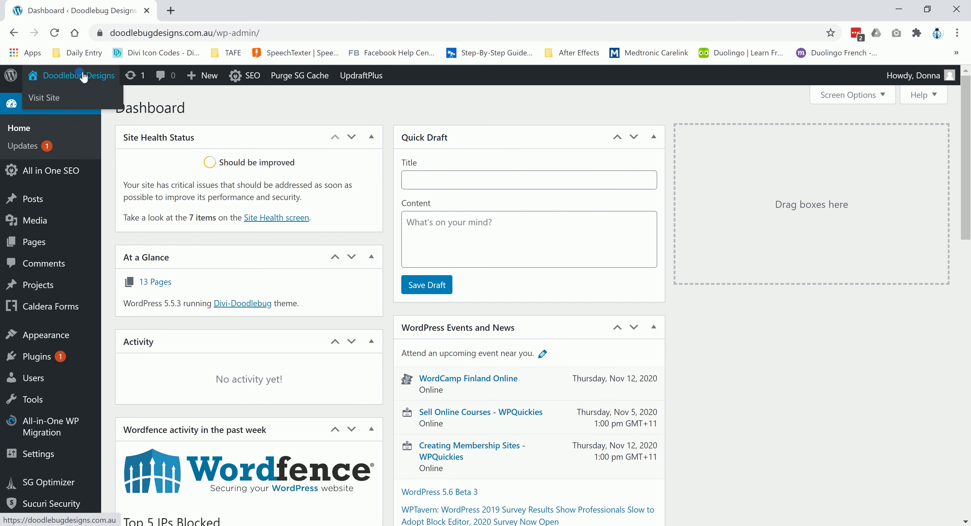
{"action": "left_click", "coordinate": [83, 76]}
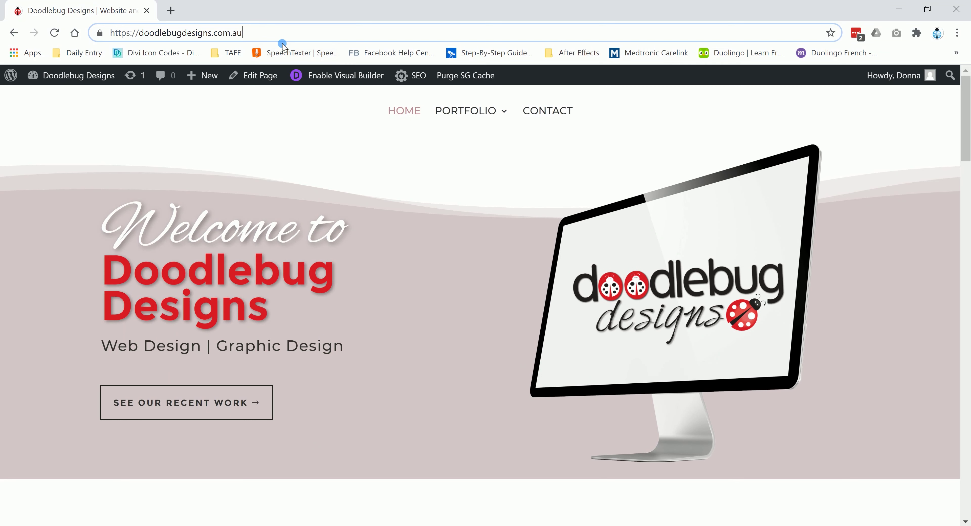
{"action": "left_click", "coordinate": [274, 38]}
{"action": "type", "text": "/land"}
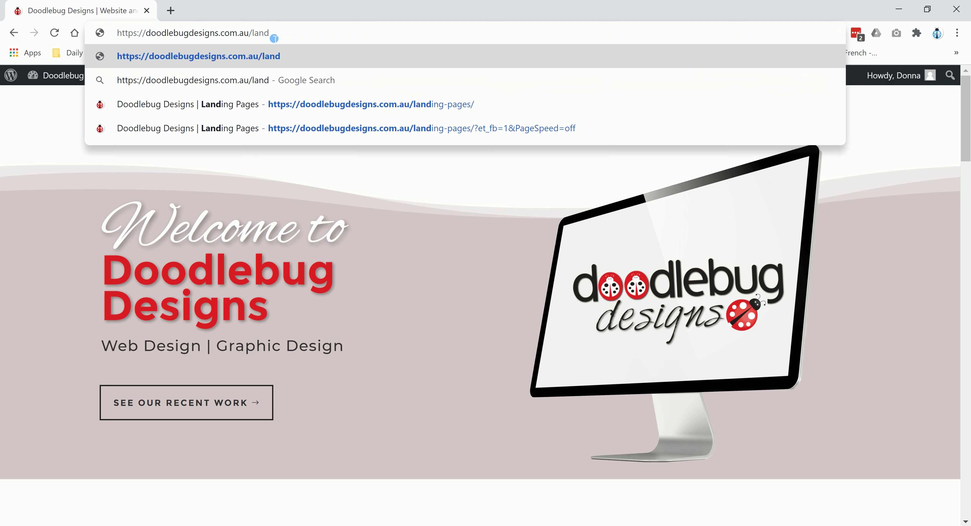
{"action": "left_click", "coordinate": [320, 102]}
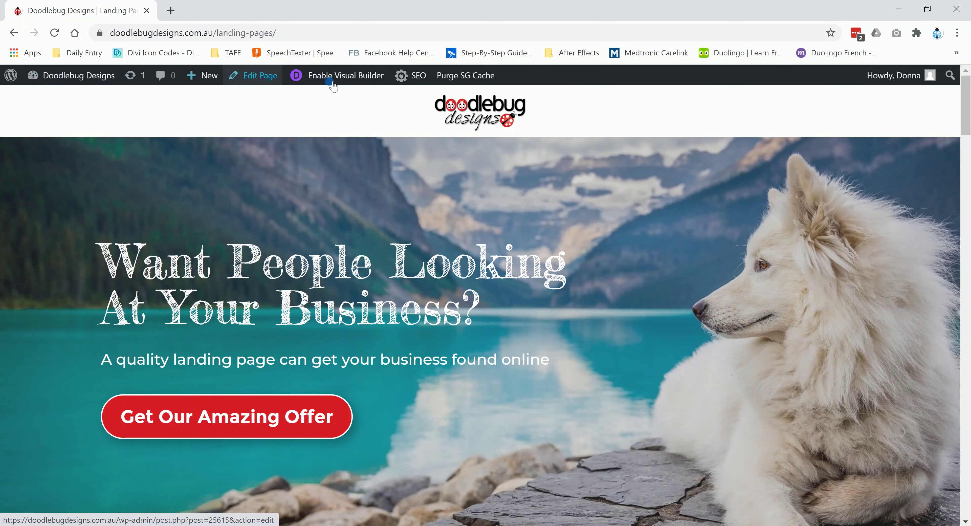
Enable the Visual Builder on the landing page.
{"action": "left_click", "coordinate": [493, 83]}
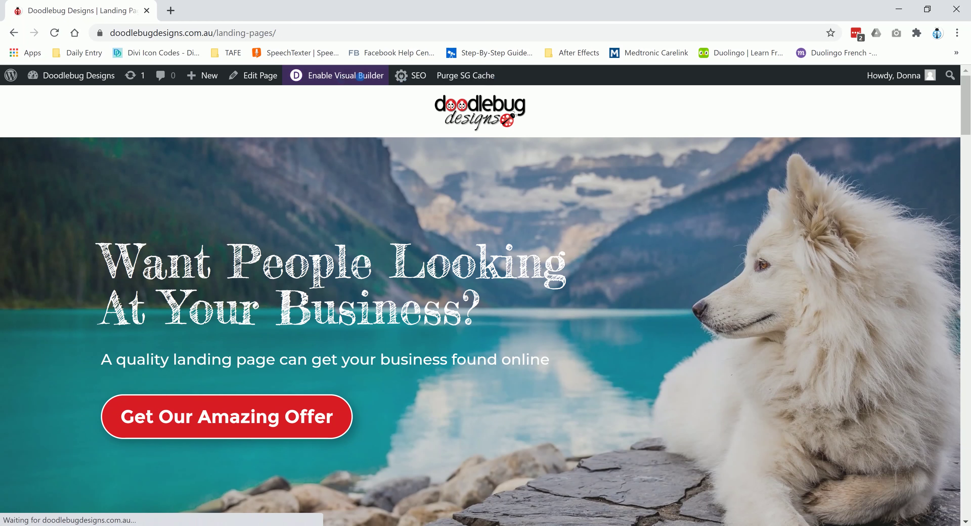
{"action": "left_click", "coordinate": [332, 77]}
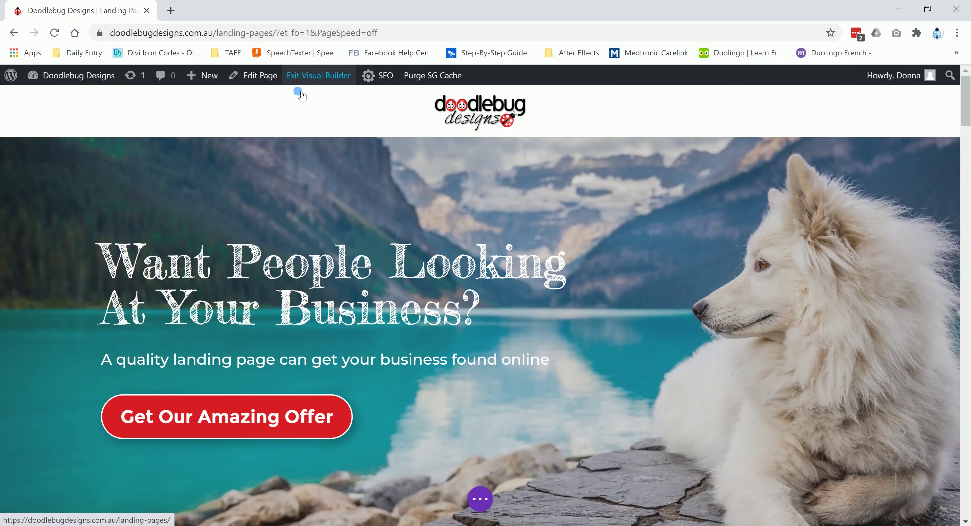
{"action": "mouse_move", "coordinate": [302, 96]}
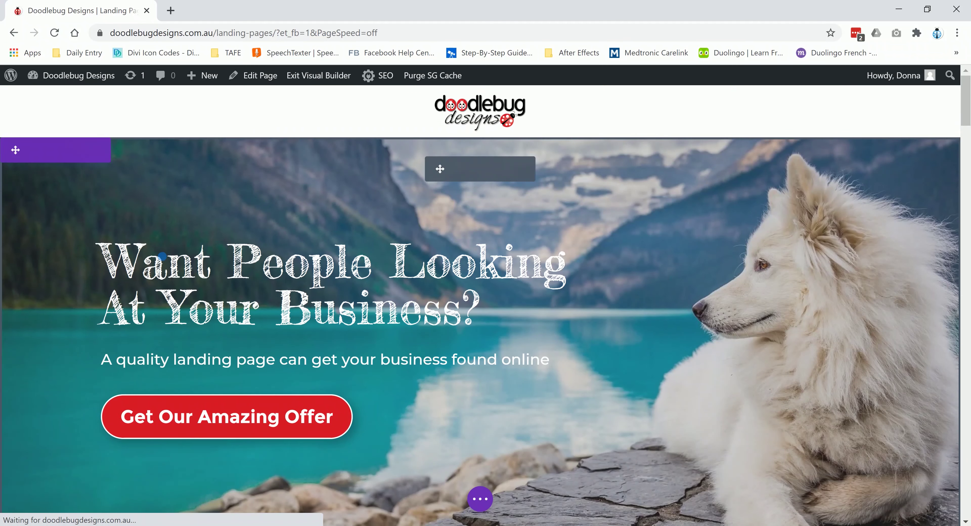
Examine how the landing page is divided into sections, from the hero areas to the start of Products & Services.
{"action": "scroll", "coordinate": [169, 255], "scroll_direction": "down", "scroll_amount": 3}
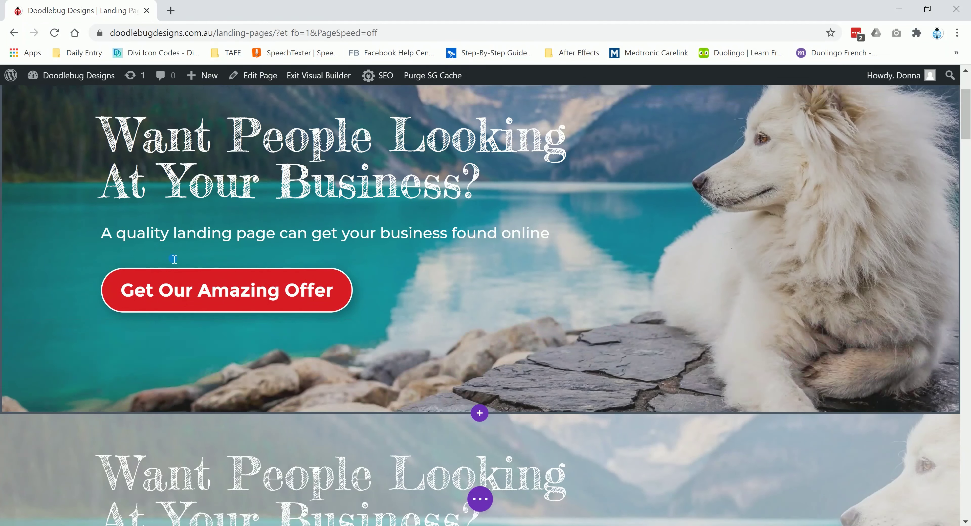
{"action": "scroll", "coordinate": [174, 259], "scroll_direction": "down", "scroll_amount": 9}
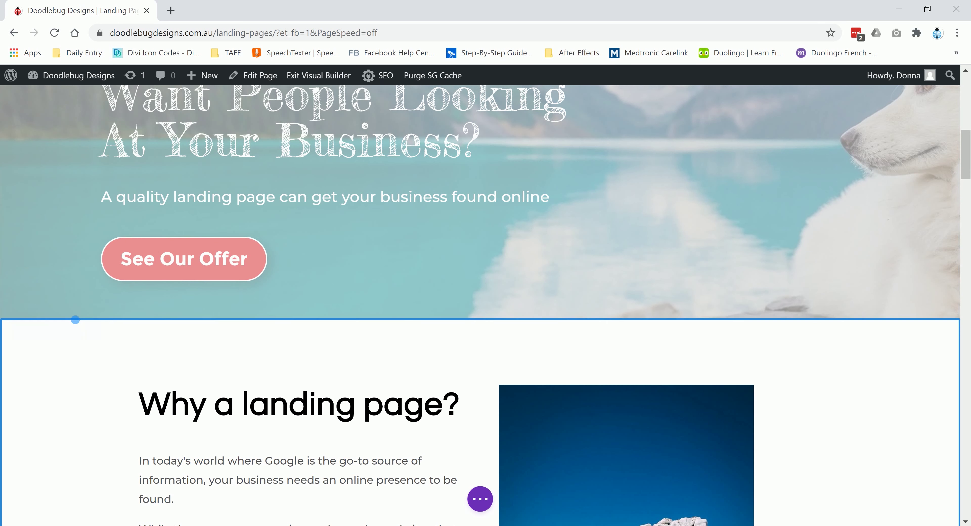
{"action": "mouse_move", "coordinate": [73, 322]}
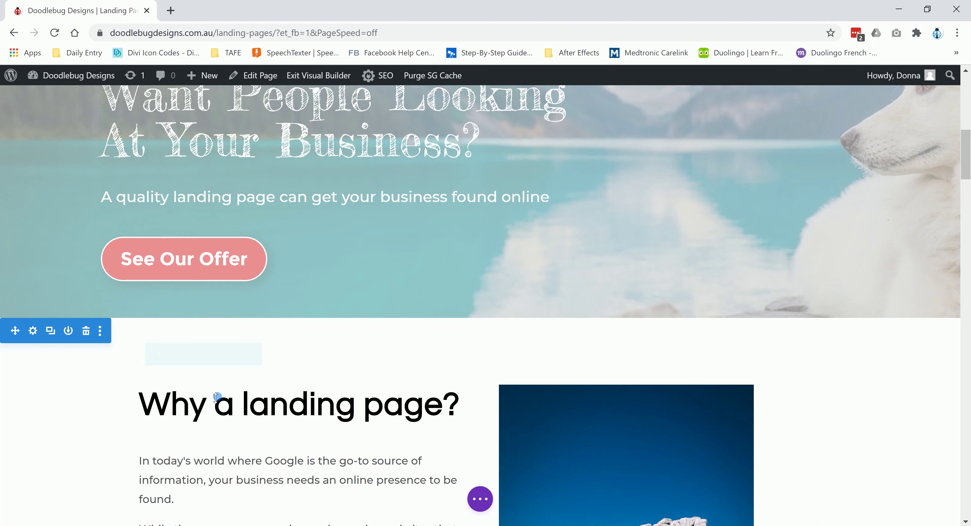
{"action": "scroll", "coordinate": [219, 377], "scroll_direction": "down", "scroll_amount": 3}
{"action": "scroll", "coordinate": [216, 364], "scroll_direction": "down", "scroll_amount": 2}
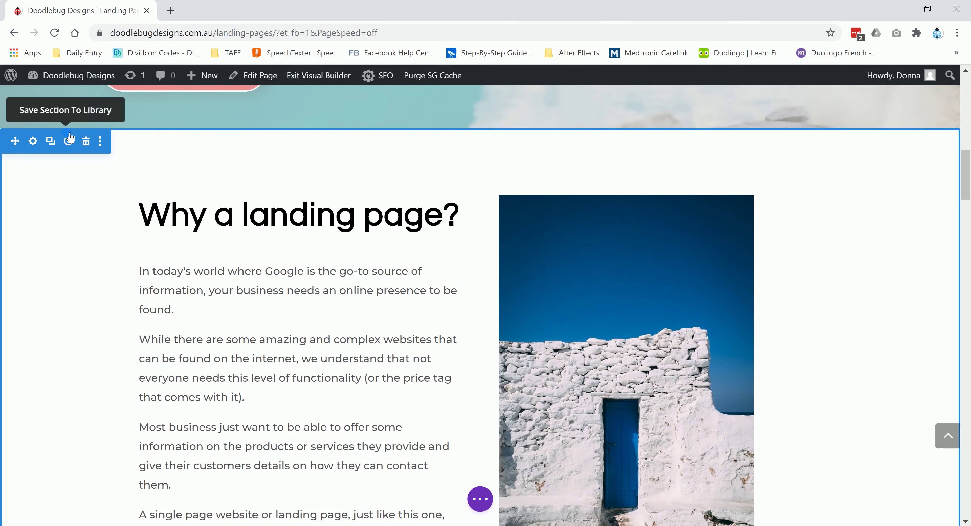
{"action": "scroll", "coordinate": [61, 139], "scroll_direction": "down", "scroll_amount": 3}
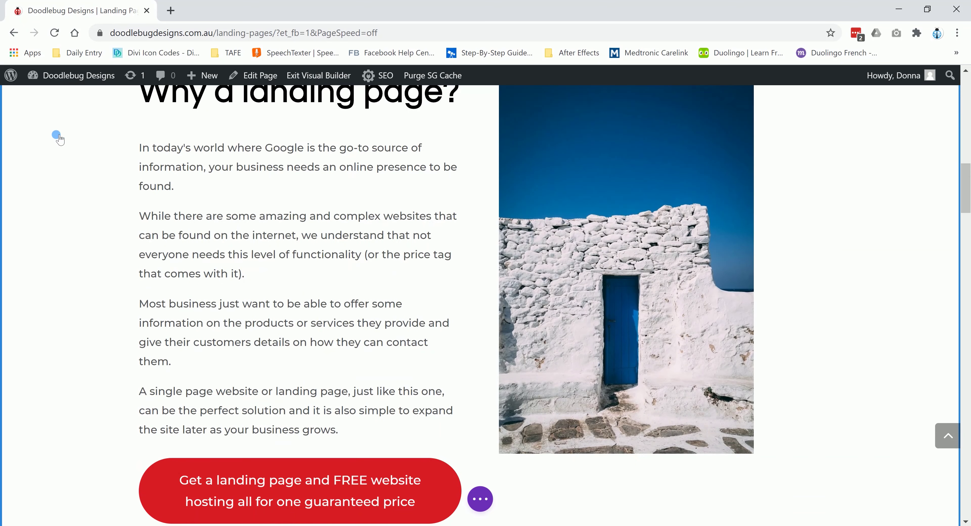
{"action": "scroll", "coordinate": [82, 301], "scroll_direction": "down", "scroll_amount": 3}
{"action": "scroll", "coordinate": [79, 300], "scroll_direction": "down", "scroll_amount": 3}
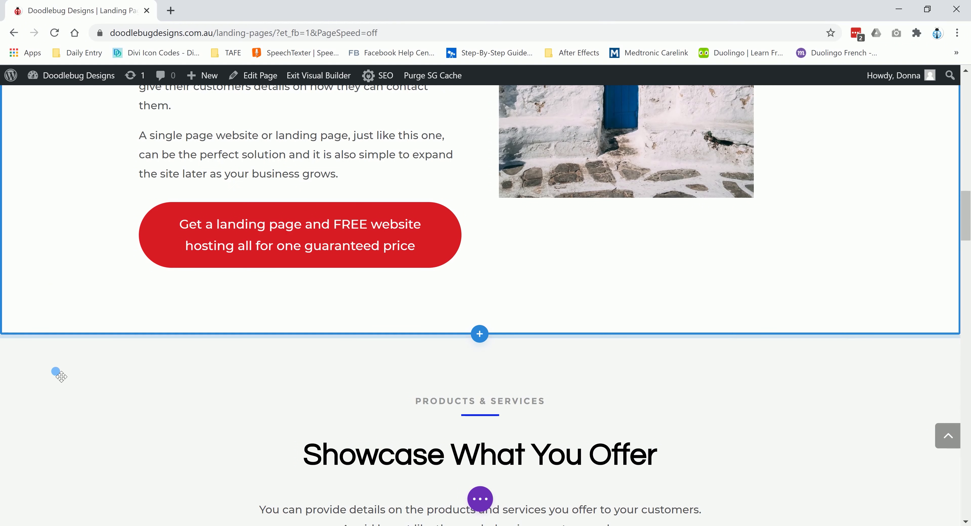
{"action": "mouse_move", "coordinate": [58, 378]}
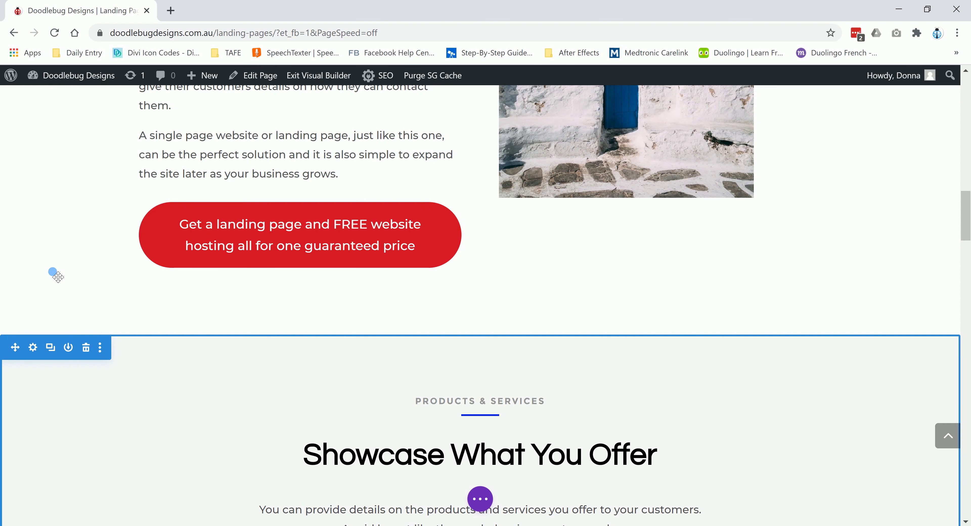
{"action": "scroll", "coordinate": [57, 277], "scroll_direction": "up", "scroll_amount": 7}
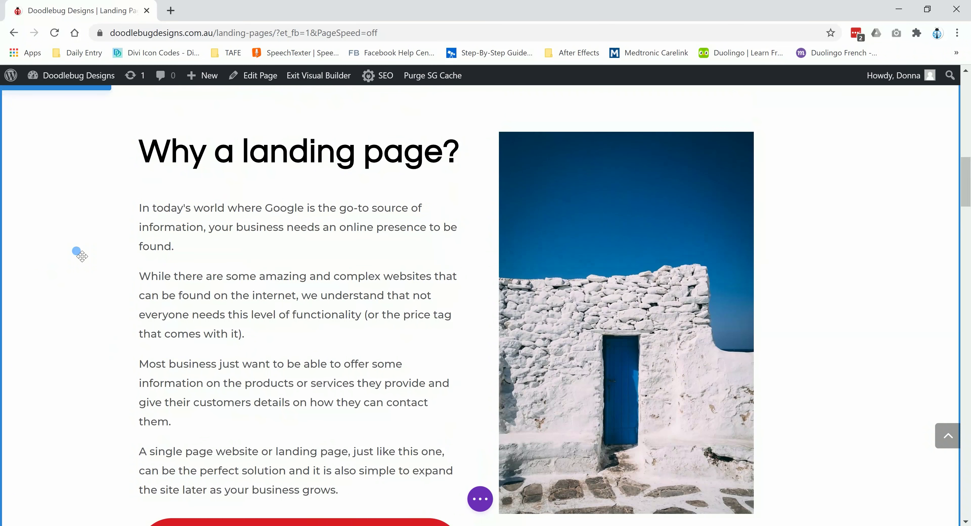
{"action": "scroll", "coordinate": [81, 256], "scroll_direction": "up", "scroll_amount": 1}
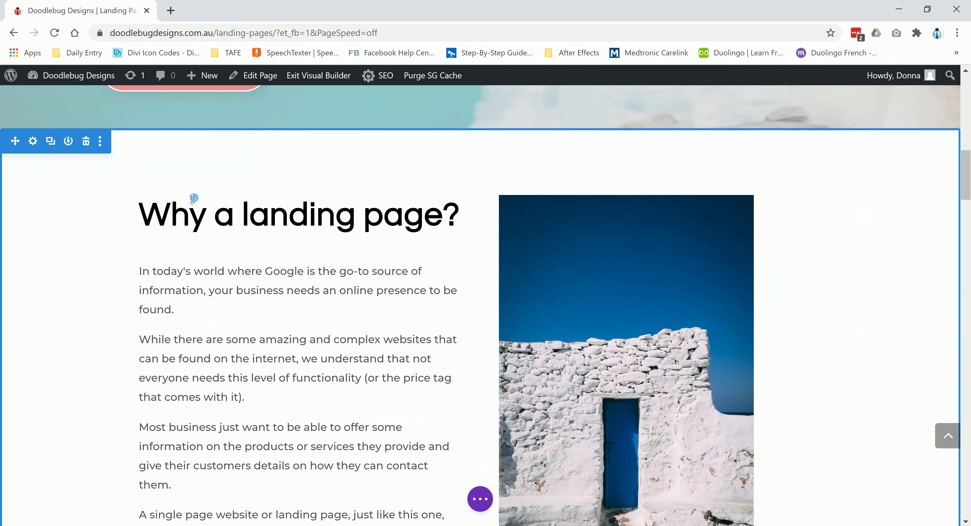
View the column layout choices for the row containing "Why a landing page?" and close them without choosing one.
{"action": "mouse_move", "coordinate": [234, 189]}
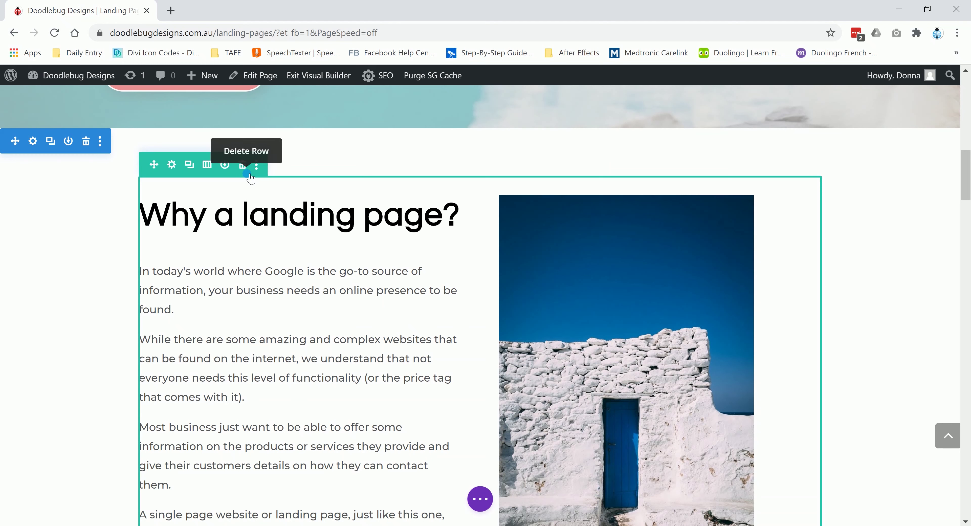
{"action": "left_click", "coordinate": [208, 166]}
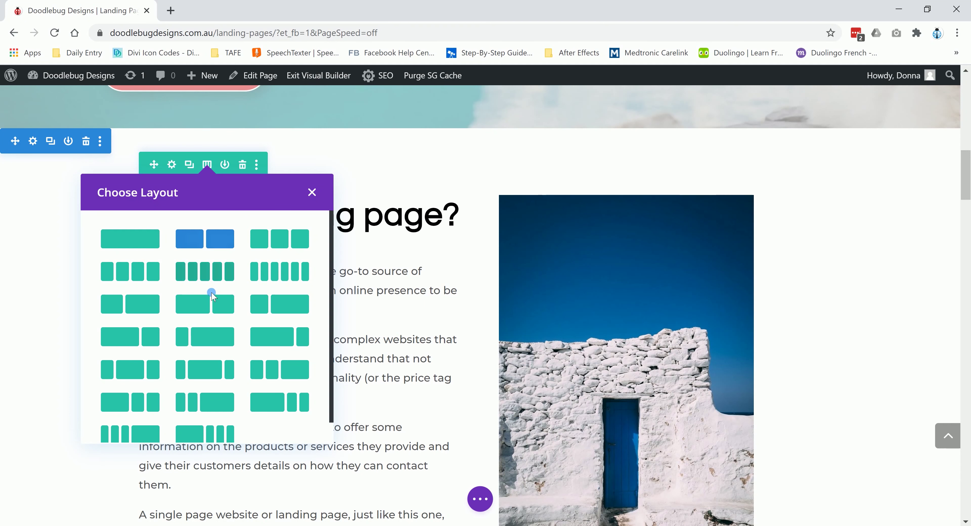
{"action": "left_click", "coordinate": [312, 193]}
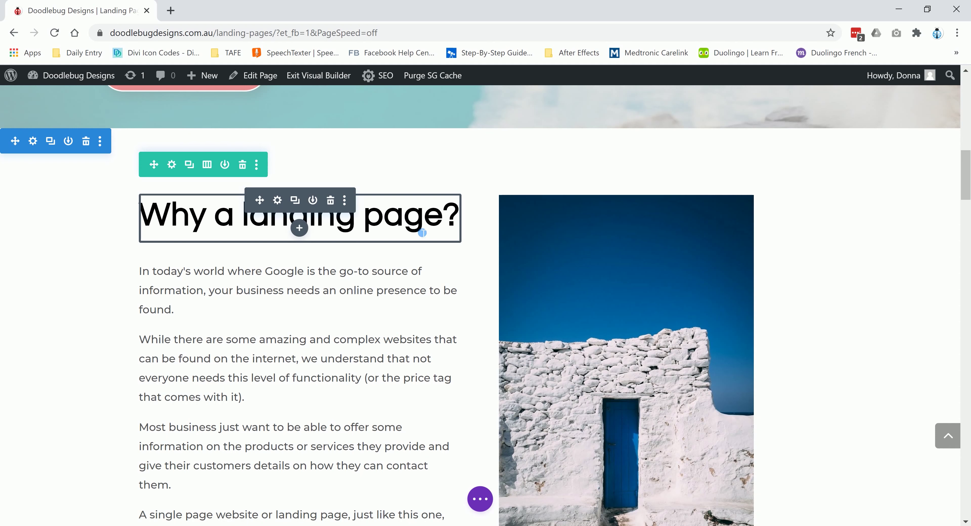
Check the device-specific Disable options of the faded second hero section and view the section settings.
{"action": "scroll", "coordinate": [422, 233], "scroll_direction": "up", "scroll_amount": 6}
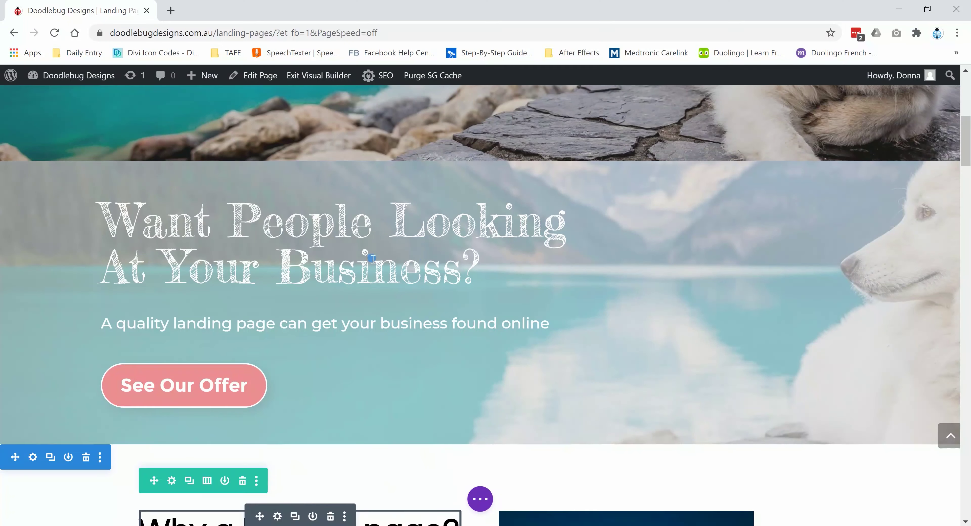
{"action": "mouse_move", "coordinate": [77, 176]}
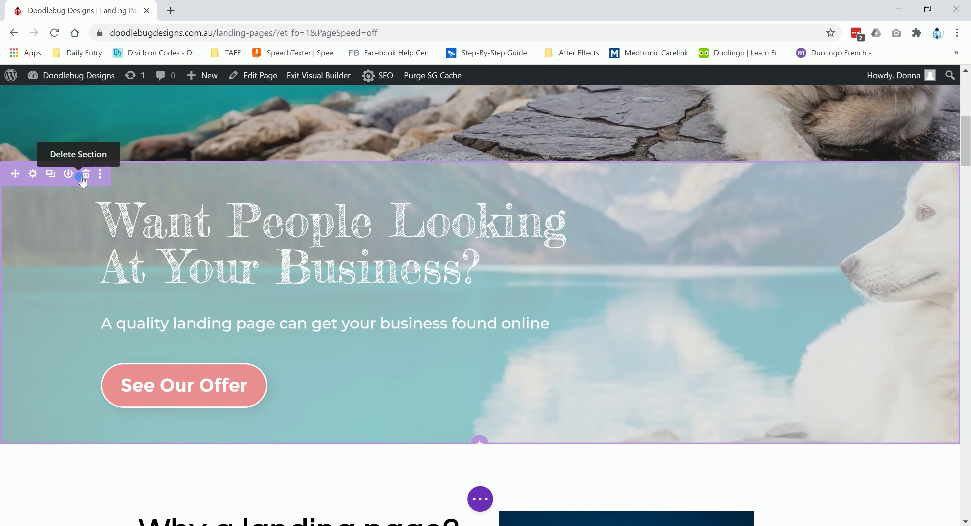
{"action": "right_click", "coordinate": [37, 179]}
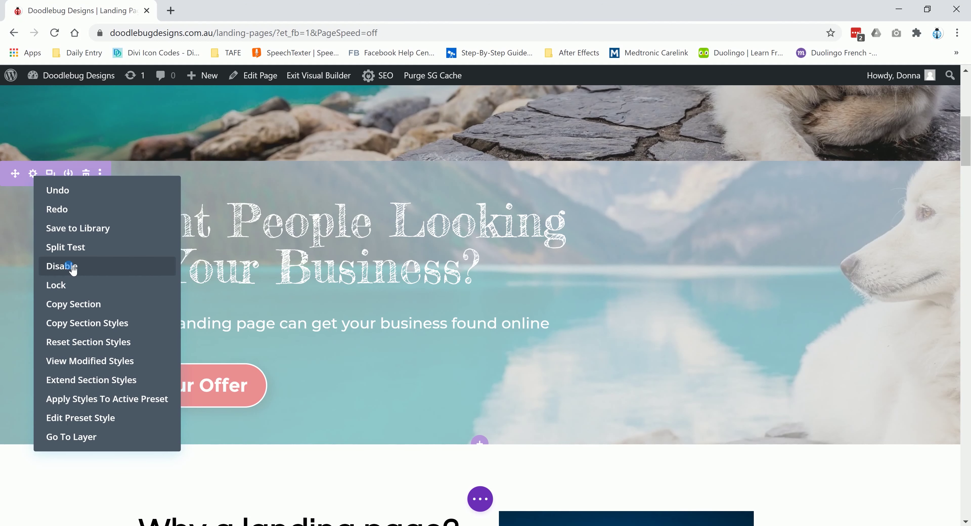
{"action": "mouse_move", "coordinate": [72, 268]}
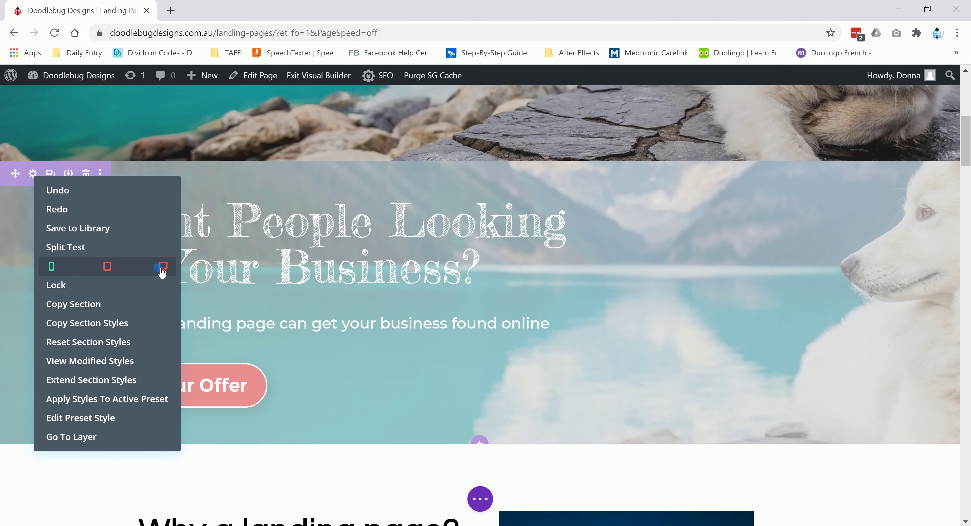
{"action": "left_click", "coordinate": [52, 267]}
{"action": "left_click", "coordinate": [35, 170]}
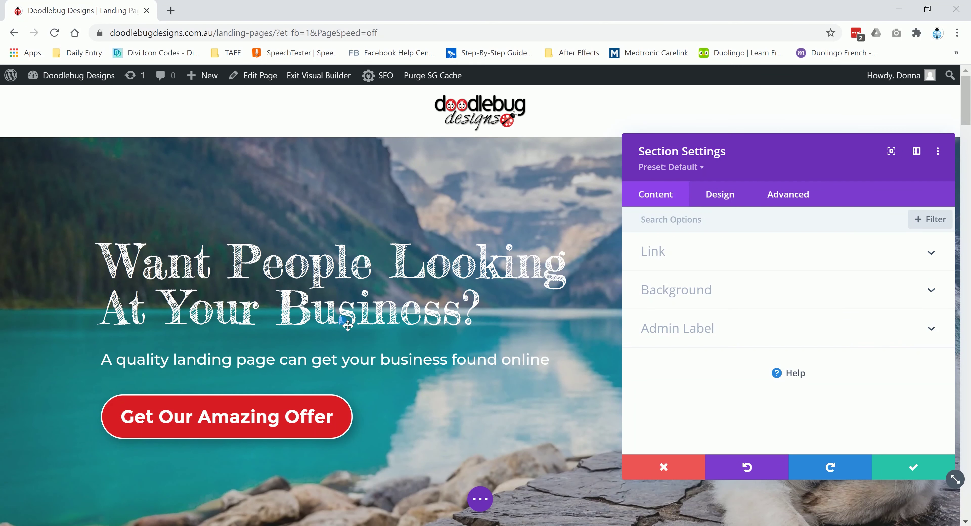
{"action": "key", "text": "Escape"}
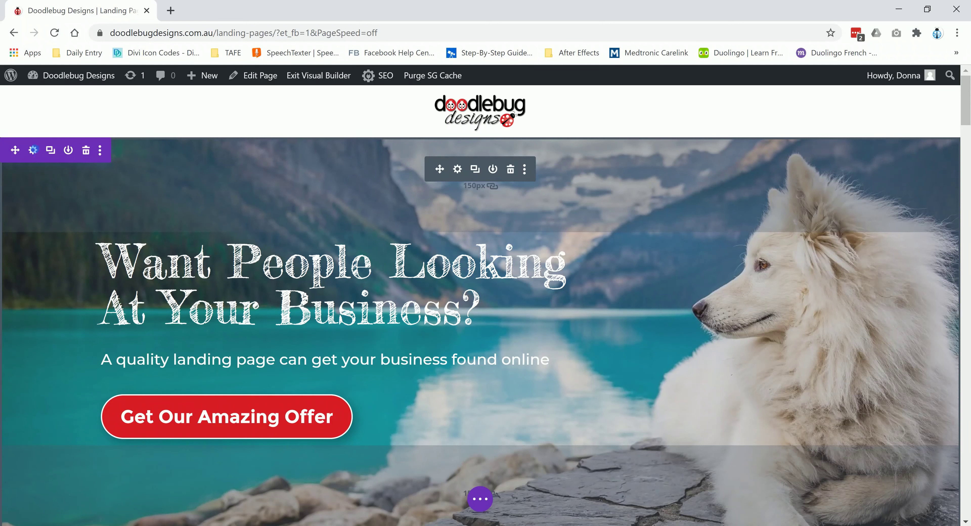
Check the phone, tablet and desktop Disable options of the first hero section.
{"action": "right_click", "coordinate": [38, 153]}
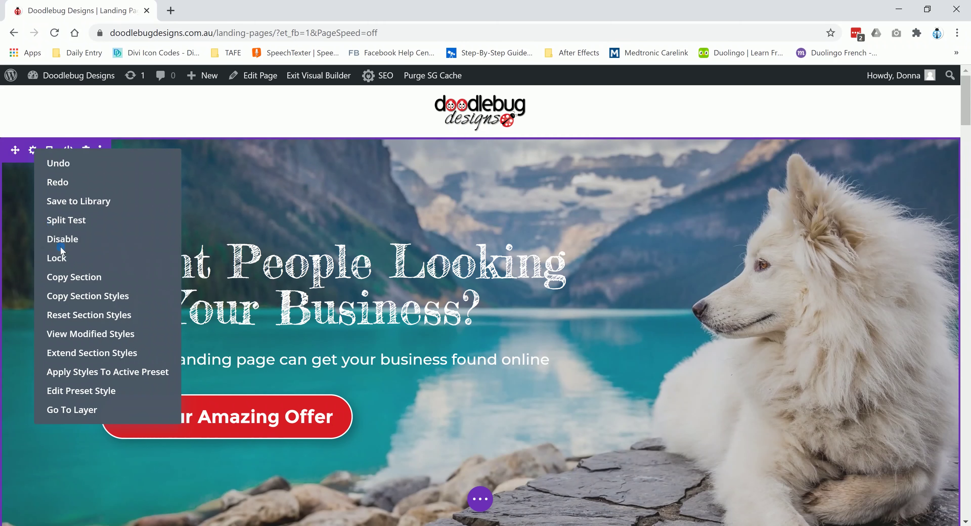
{"action": "left_click", "coordinate": [67, 240]}
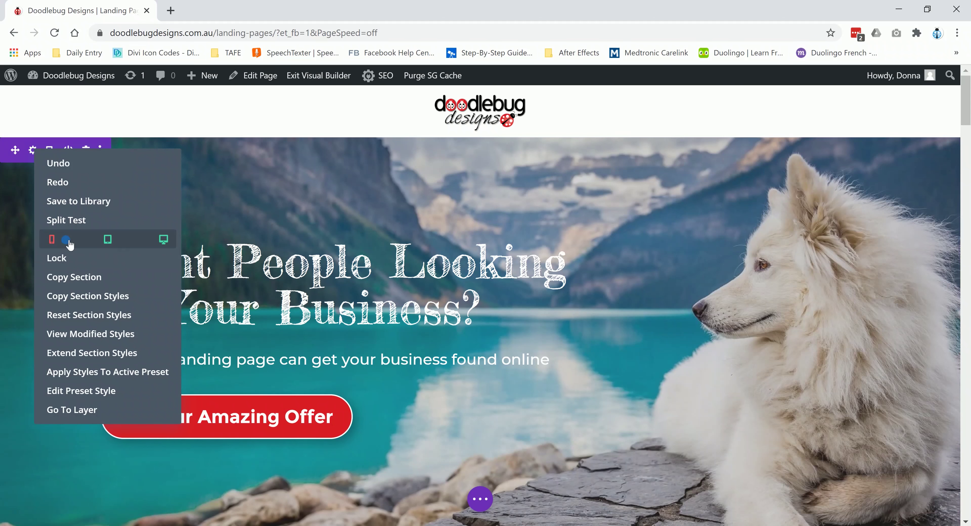
{"action": "left_click", "coordinate": [51, 237]}
{"action": "left_click", "coordinate": [57, 245]}
{"action": "left_click", "coordinate": [19, 156]}
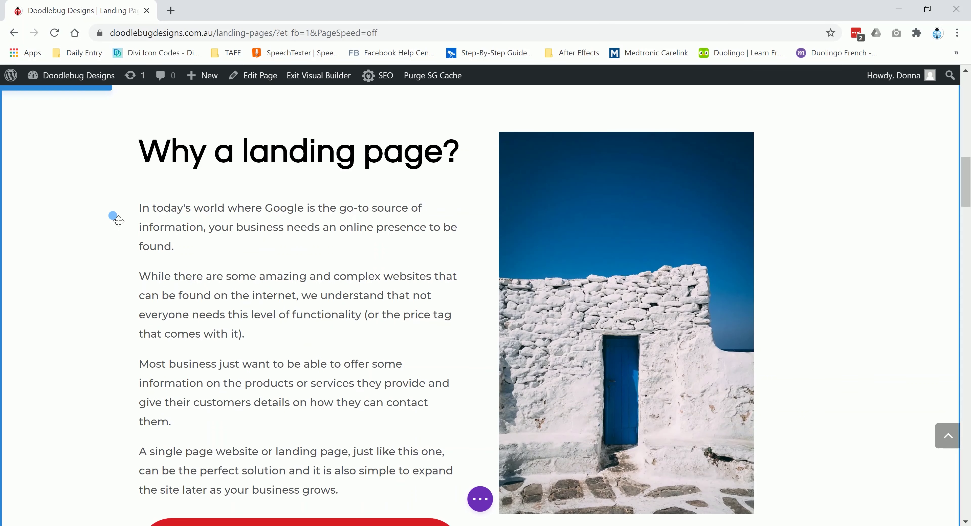
Start inline editing in the body text under "Why a landing page?", select the word "world" and deselect it.
{"action": "scroll", "coordinate": [119, 221], "scroll_direction": "up", "scroll_amount": 1}
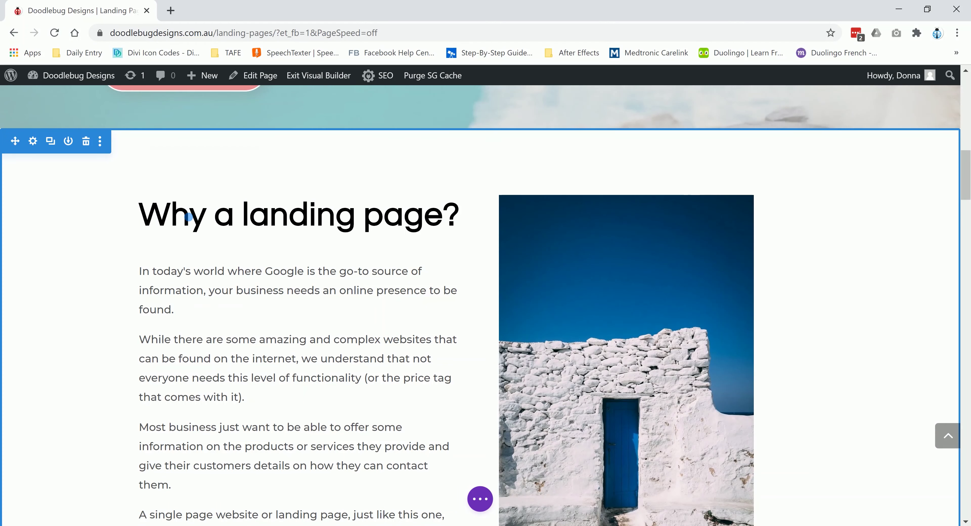
{"action": "left_click", "coordinate": [211, 221]}
{"action": "mouse_move", "coordinate": [213, 222]}
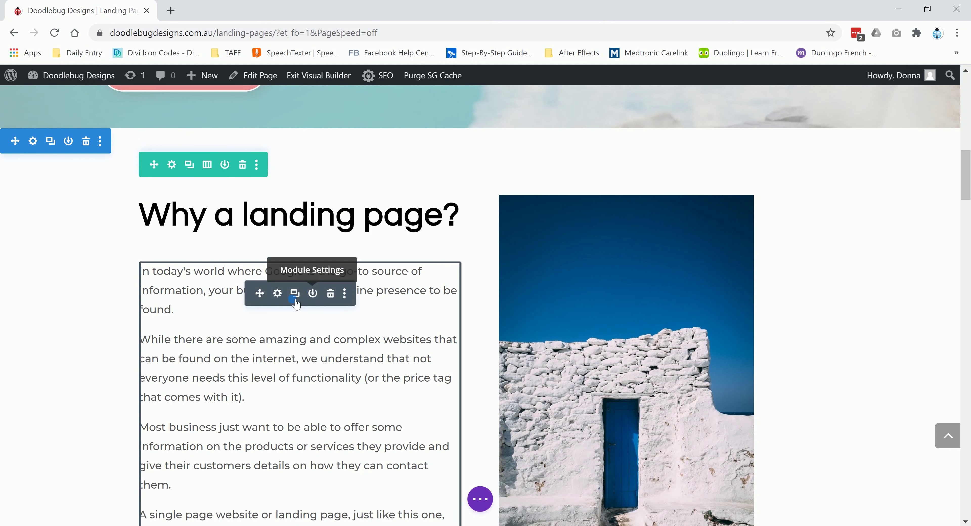
{"action": "left_click", "coordinate": [228, 291]}
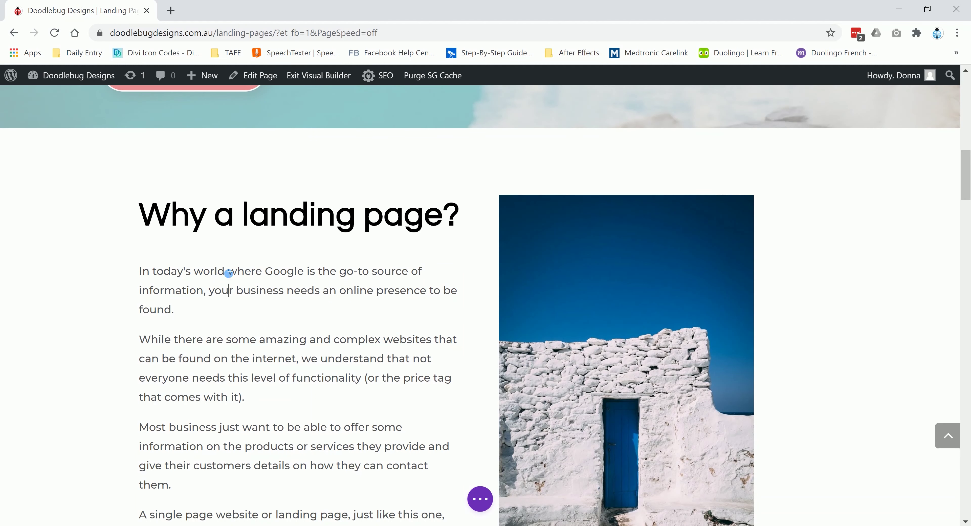
{"action": "left_click_drag", "start_coordinate": [229, 273], "coordinate": [202, 274]}
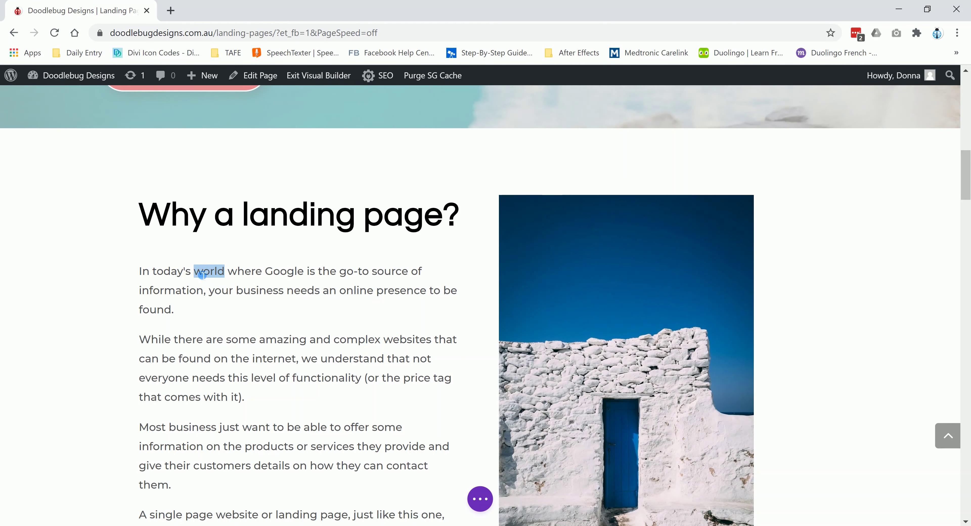
{"action": "key", "text": "Right"}
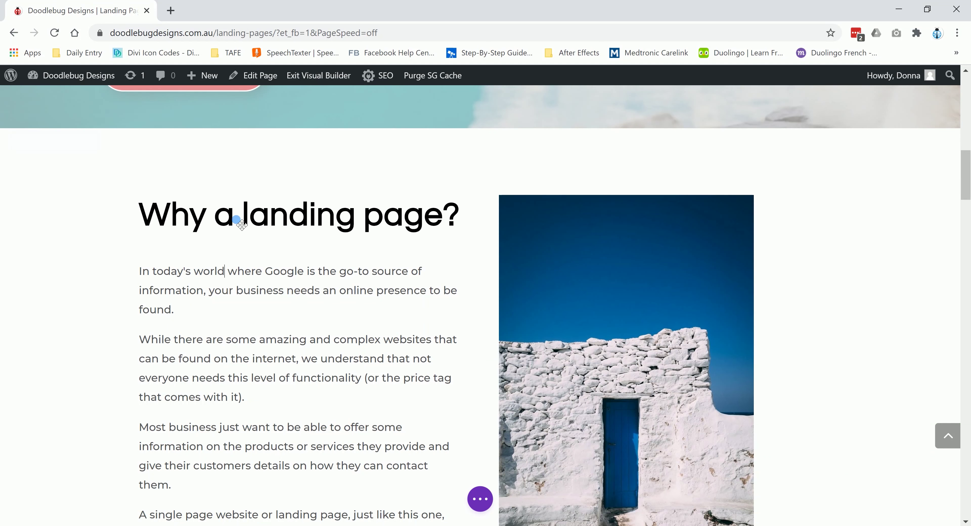
Open the settings of the text module under "Why a landing page?" and dock the settings window beside the page.
{"action": "left_click", "coordinate": [252, 223]}
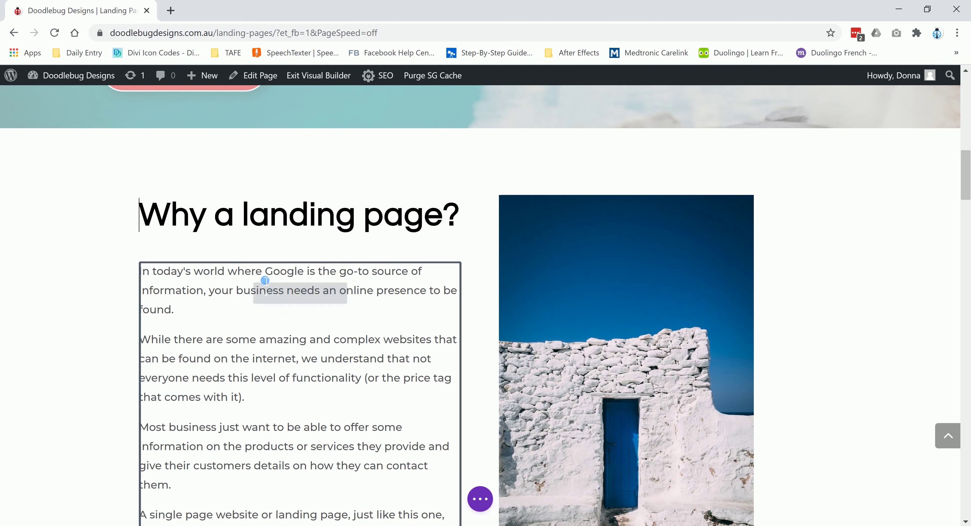
{"action": "mouse_move", "coordinate": [265, 280]}
{"action": "left_click", "coordinate": [279, 297]}
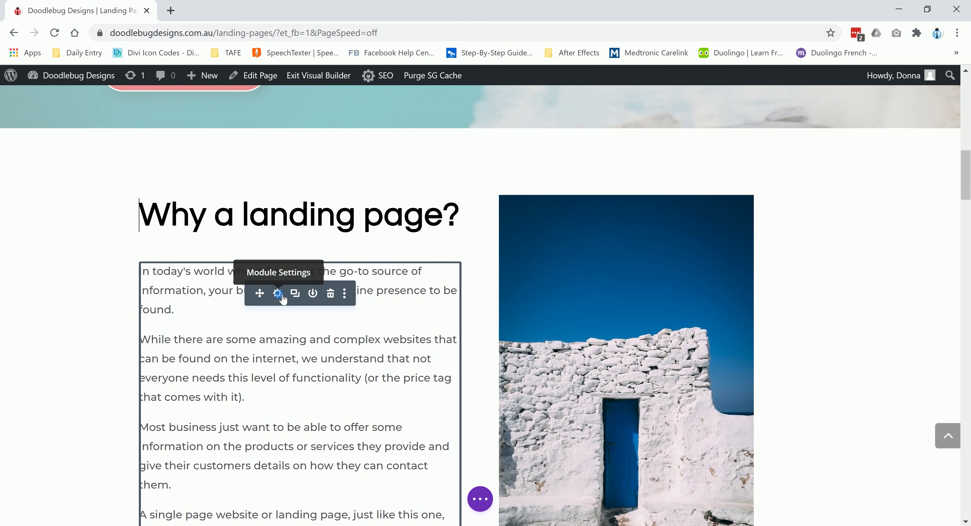
{"action": "left_click", "coordinate": [284, 299]}
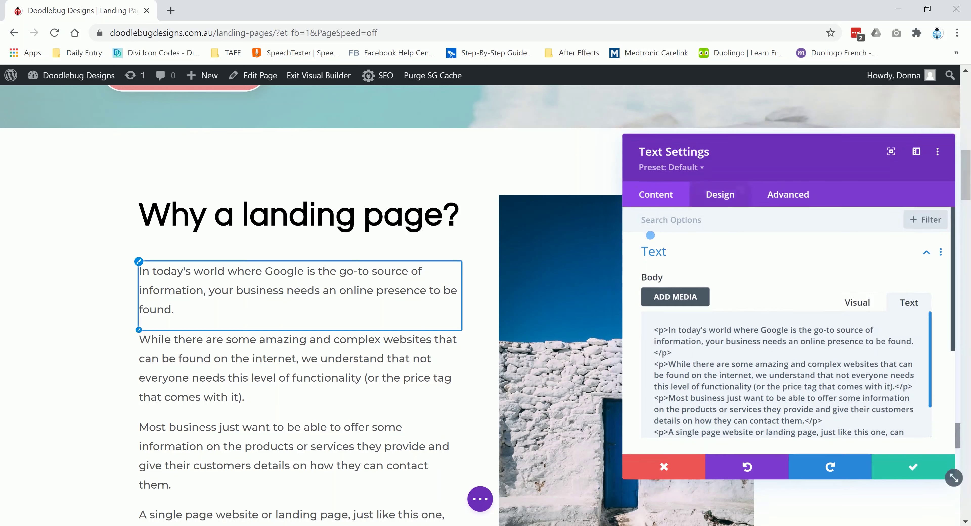
{"action": "left_click", "coordinate": [731, 142]}
{"action": "left_click_drag", "start_coordinate": [731, 142], "coordinate": [656, 124]}
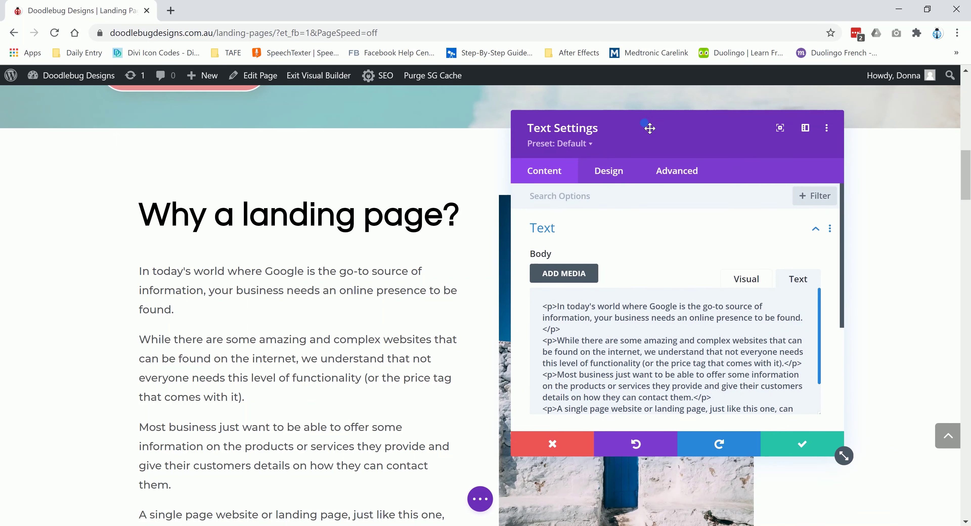
{"action": "left_click", "coordinate": [801, 129]}
{"action": "left_click", "coordinate": [807, 131]}
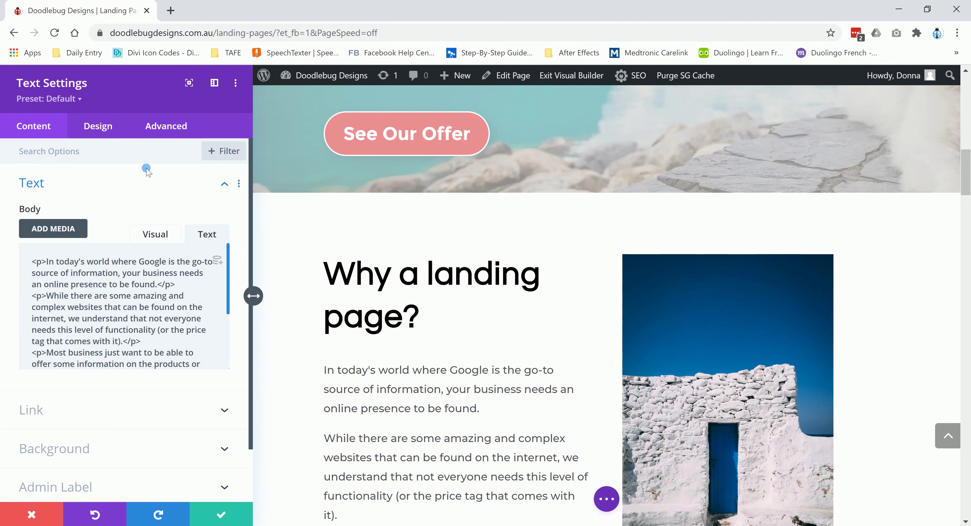
Show the body text in the Visual editor, delete "world" from the first sentence and retype it.
{"action": "left_click", "coordinate": [128, 279]}
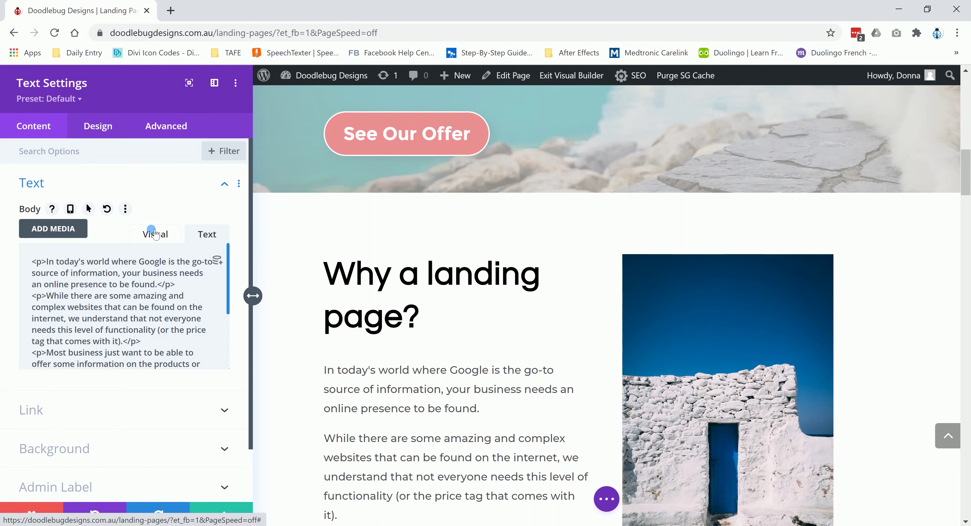
{"action": "left_click", "coordinate": [159, 234]}
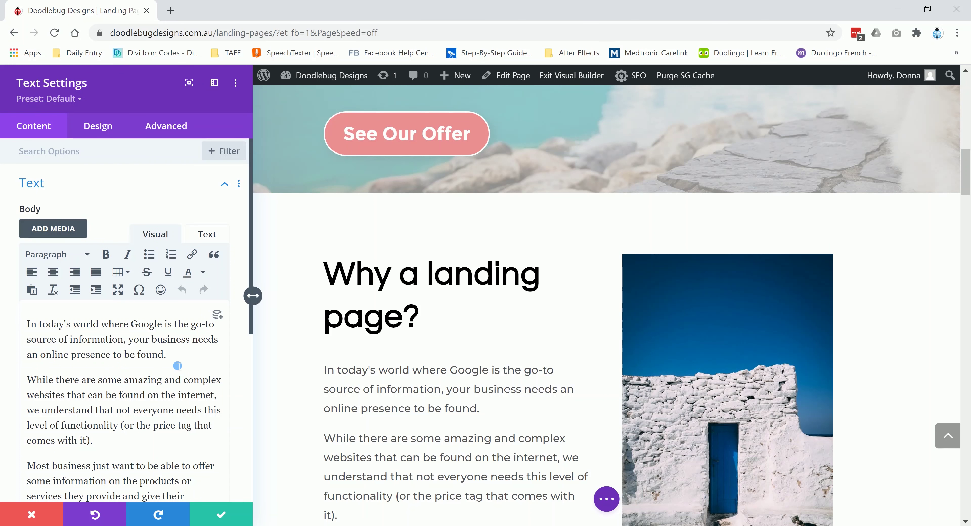
{"action": "scroll", "coordinate": [170, 368], "scroll_direction": "down", "scroll_amount": 2}
{"action": "left_click_drag", "start_coordinate": [99, 263], "coordinate": [80, 268]}
{"action": "key", "text": "BackSpace"}
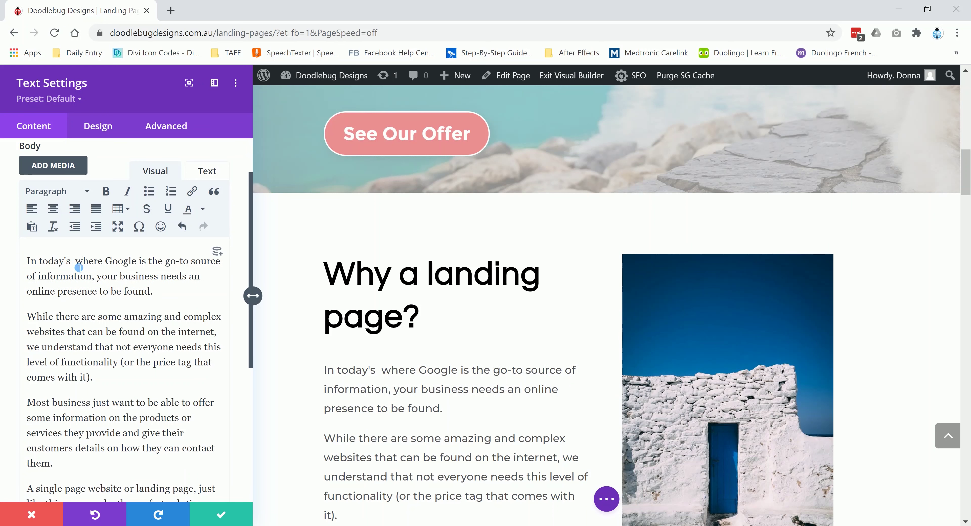
{"action": "type", "text": "world"}
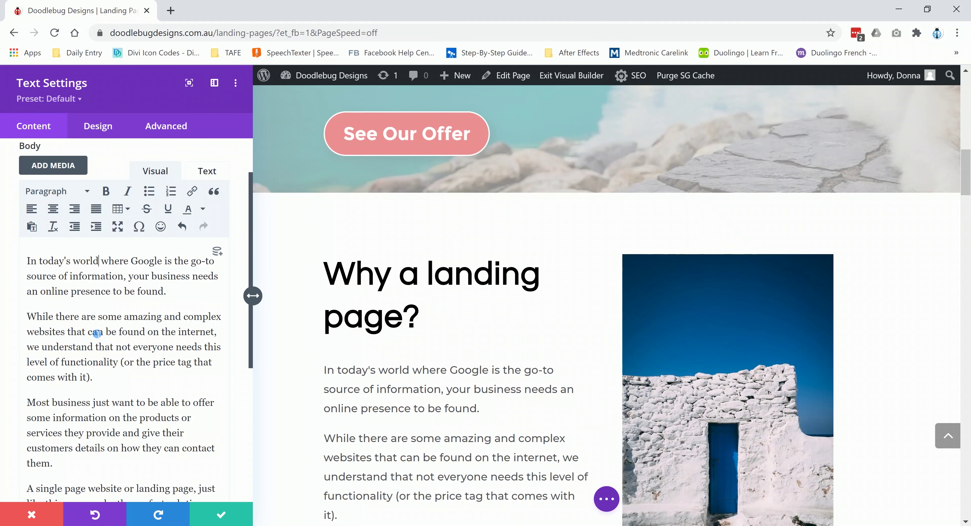
{"action": "scroll", "coordinate": [103, 385], "scroll_direction": "down", "scroll_amount": 2}
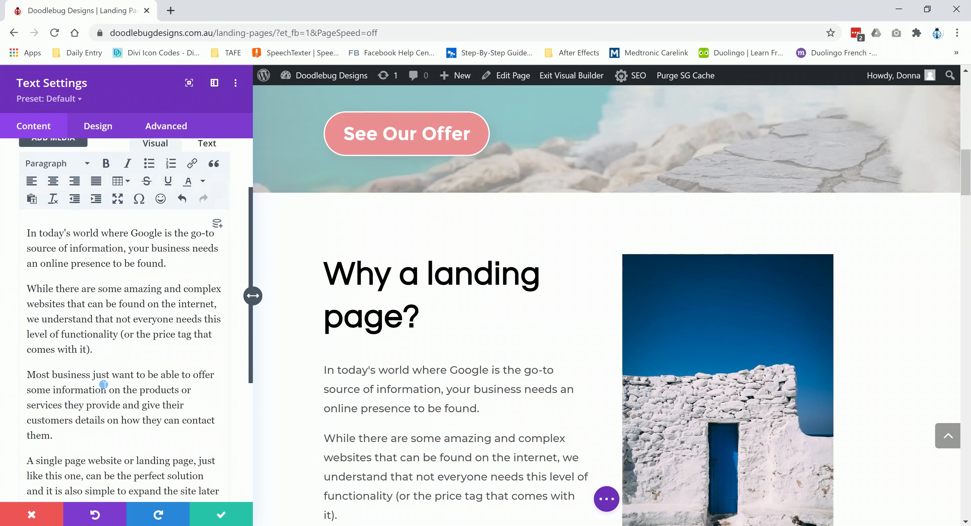
{"action": "scroll", "coordinate": [103, 385], "scroll_direction": "down", "scroll_amount": 4}
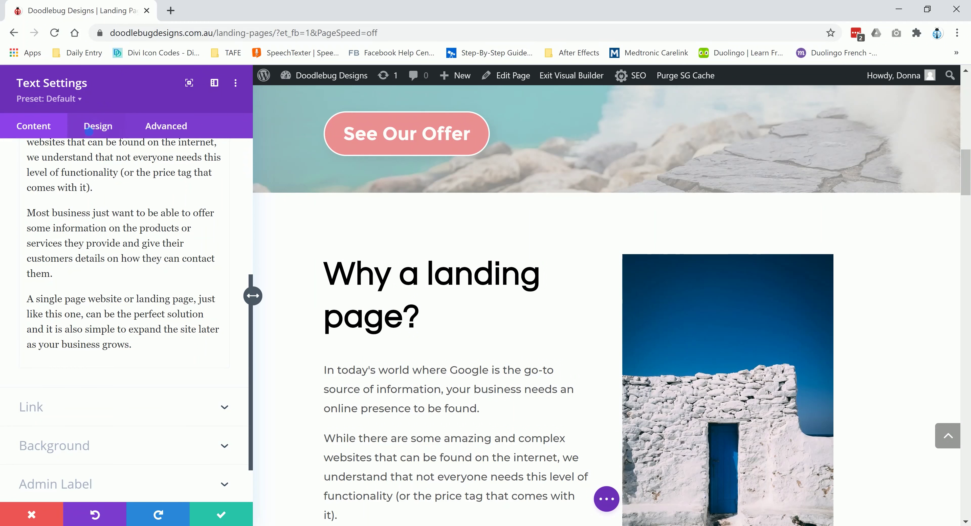
Try red as the body text color in the Design options, restore the previous color and accept the text module settings.
{"action": "left_click", "coordinate": [99, 129]}
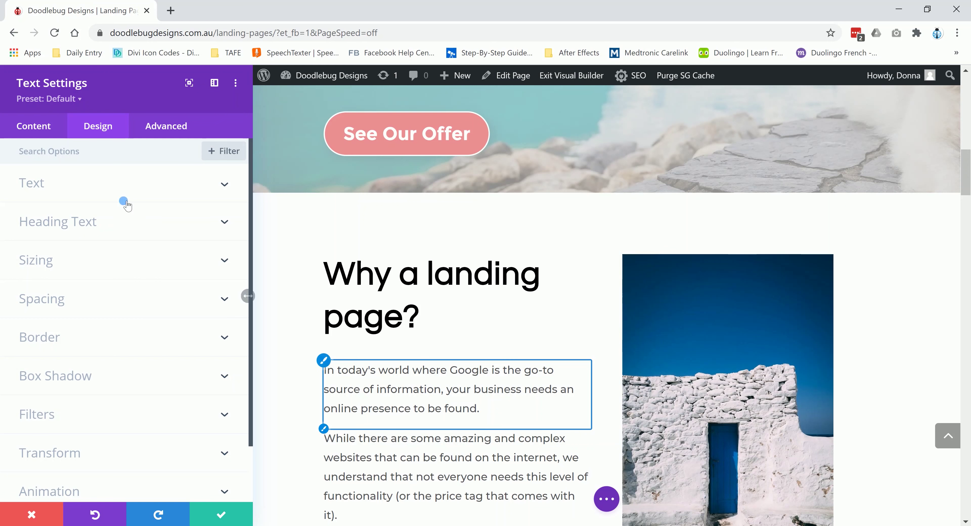
{"action": "left_click", "coordinate": [36, 130]}
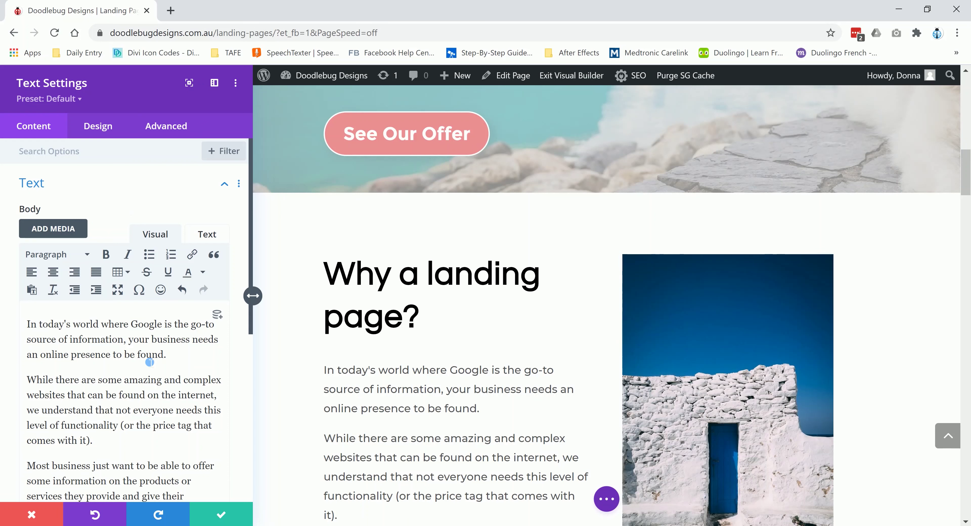
{"action": "left_click", "coordinate": [98, 127]}
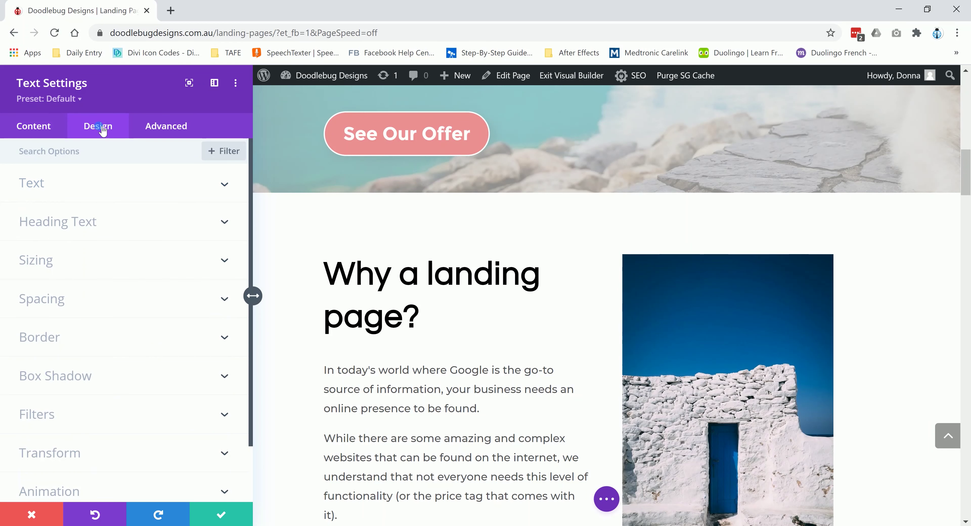
{"action": "left_click", "coordinate": [57, 187]}
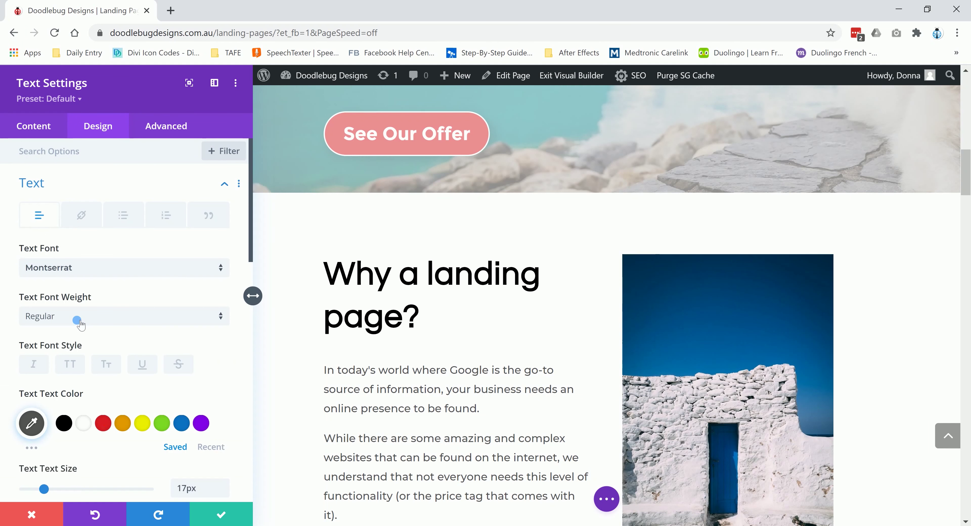
{"action": "left_click", "coordinate": [107, 427]}
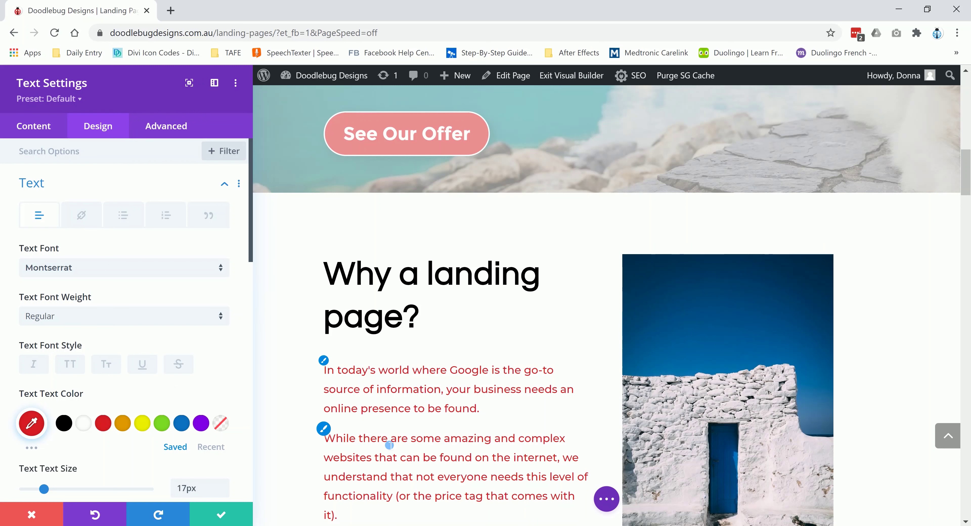
{"action": "left_click", "coordinate": [220, 423]}
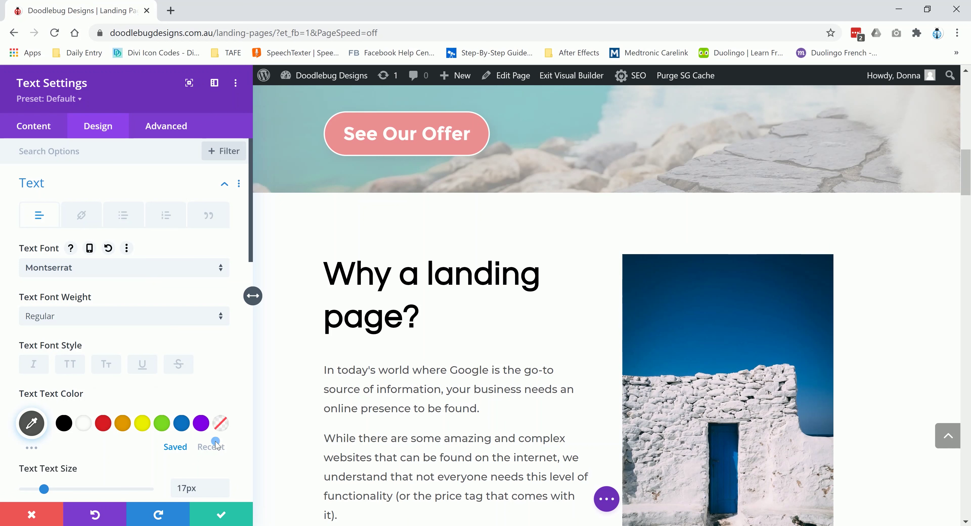
{"action": "left_click", "coordinate": [226, 519]}
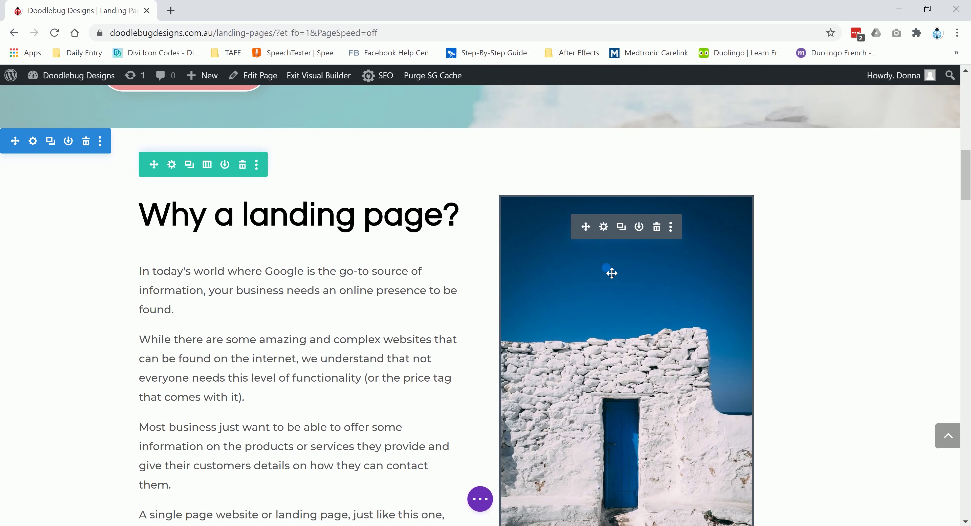
Try replacing the image beside "Why a landing page?" with Door.jpg from the media library and close the image settings.
{"action": "left_click", "coordinate": [605, 228]}
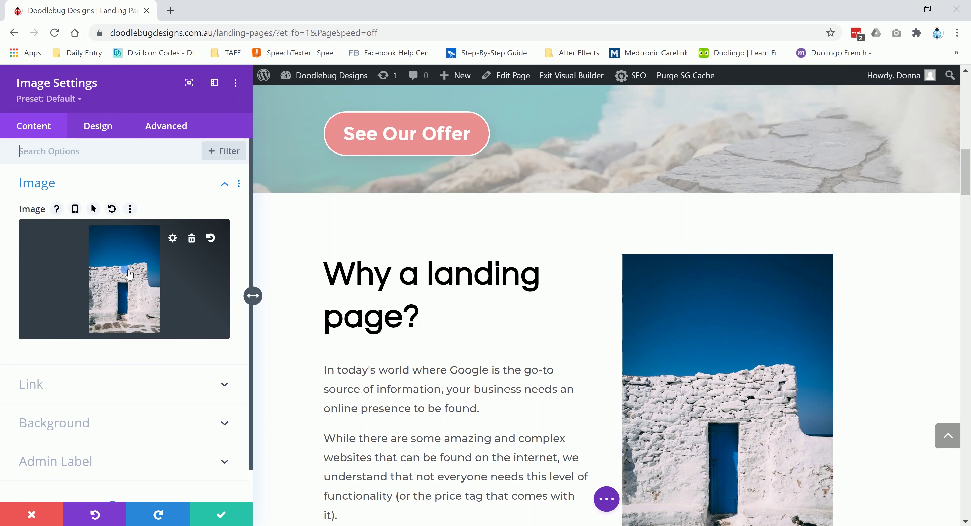
{"action": "left_click", "coordinate": [131, 297]}
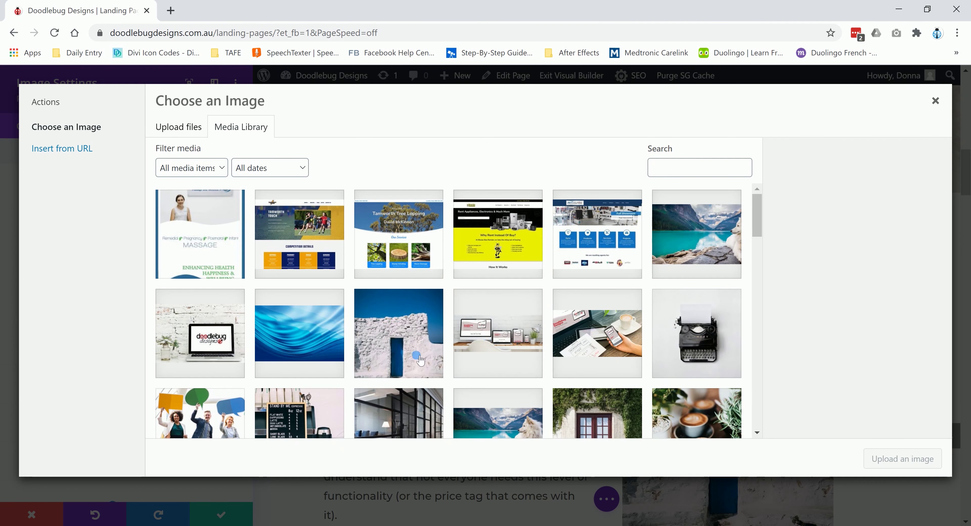
{"action": "scroll", "coordinate": [309, 308], "scroll_direction": "down", "scroll_amount": 1}
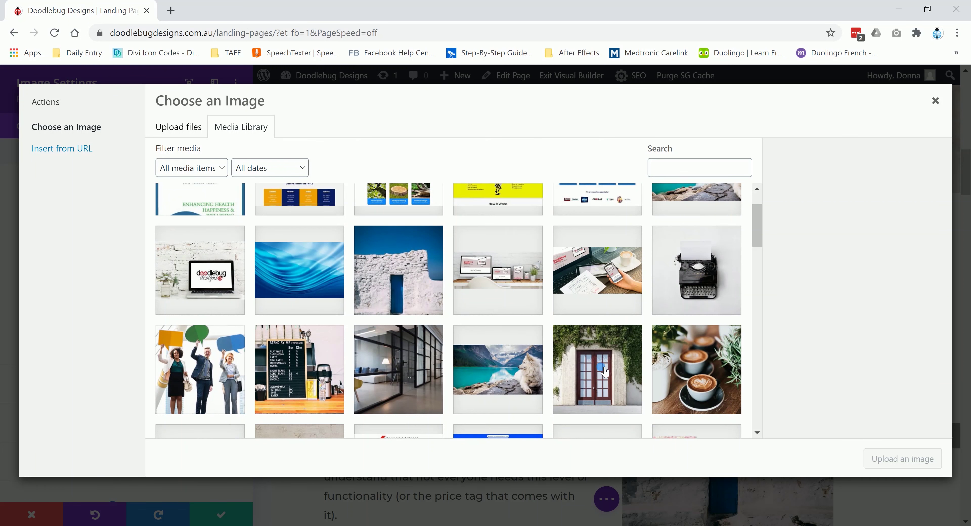
{"action": "left_click", "coordinate": [604, 372]}
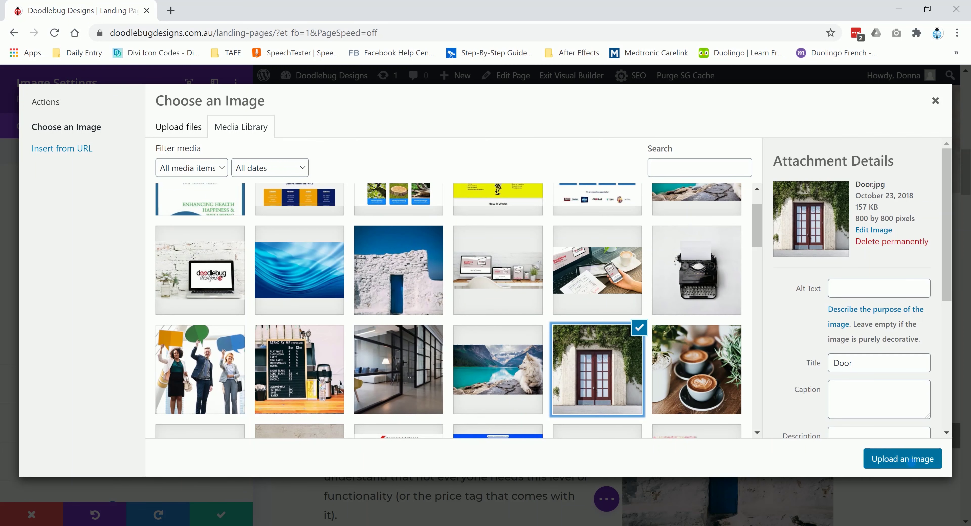
{"action": "left_click", "coordinate": [911, 460]}
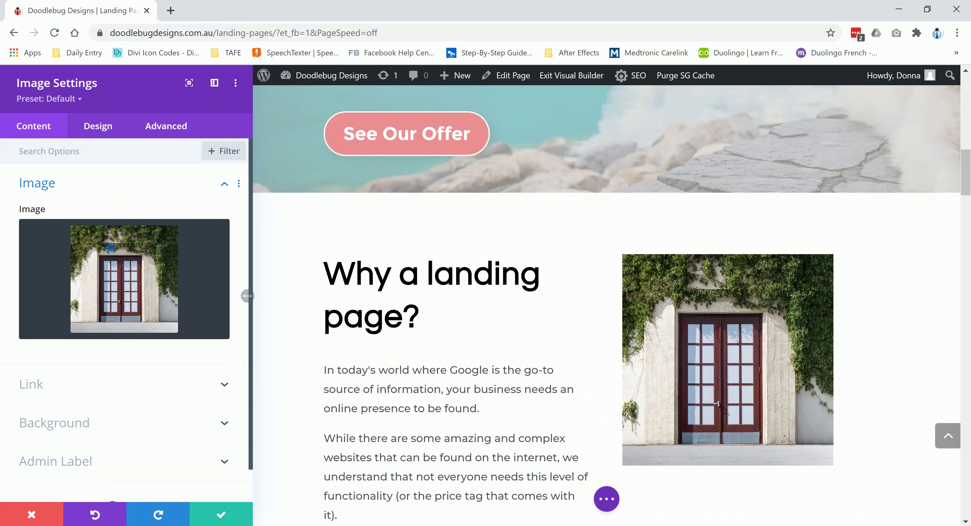
{"action": "scroll", "coordinate": [470, 291], "scroll_direction": "down", "scroll_amount": 2}
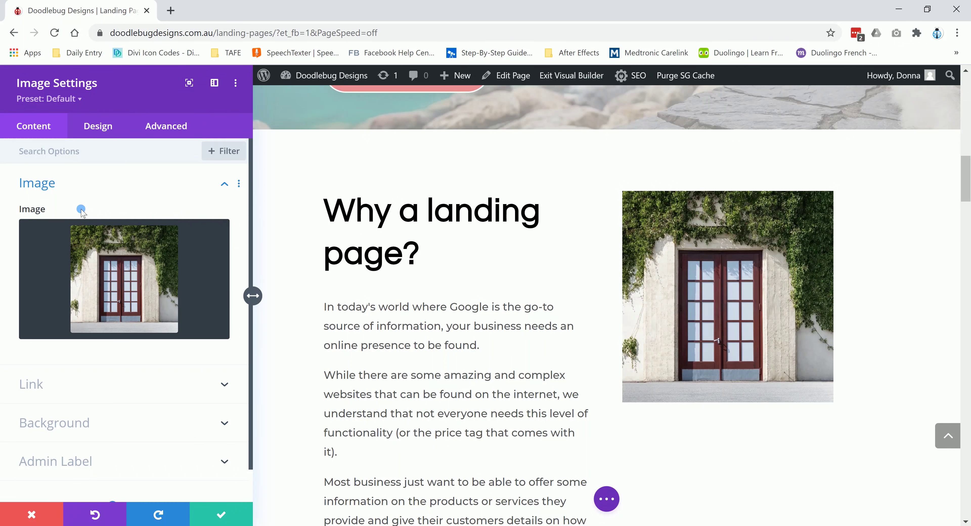
{"action": "left_click", "coordinate": [221, 514]}
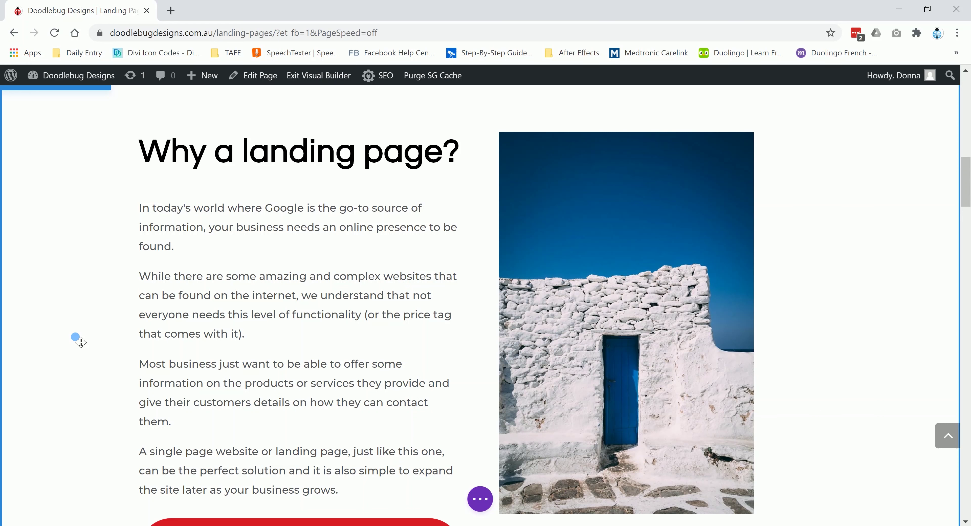
Examine the content and custom button style options of the "Get a landing page and FREE website hosting" button and close its settings.
{"action": "scroll", "coordinate": [79, 341], "scroll_direction": "down", "scroll_amount": 2}
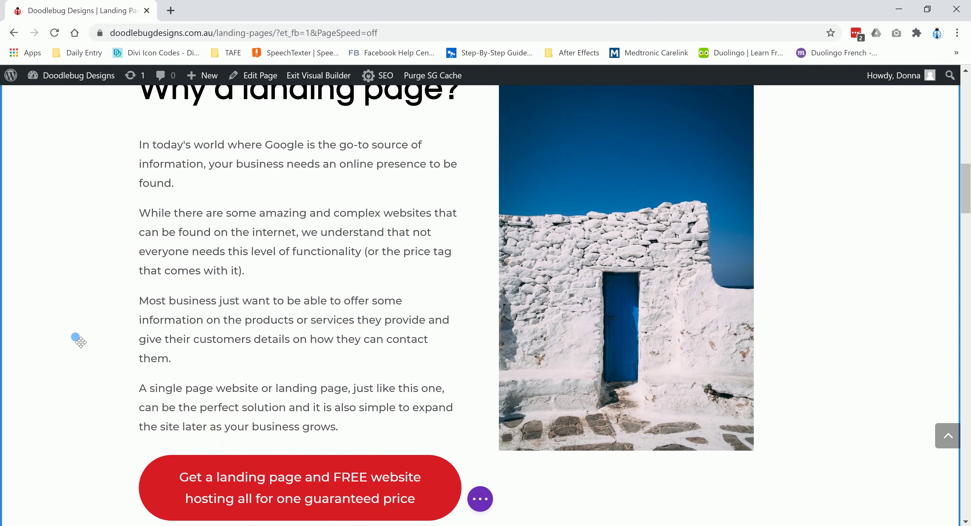
{"action": "scroll", "coordinate": [79, 341], "scroll_direction": "down", "scroll_amount": 3}
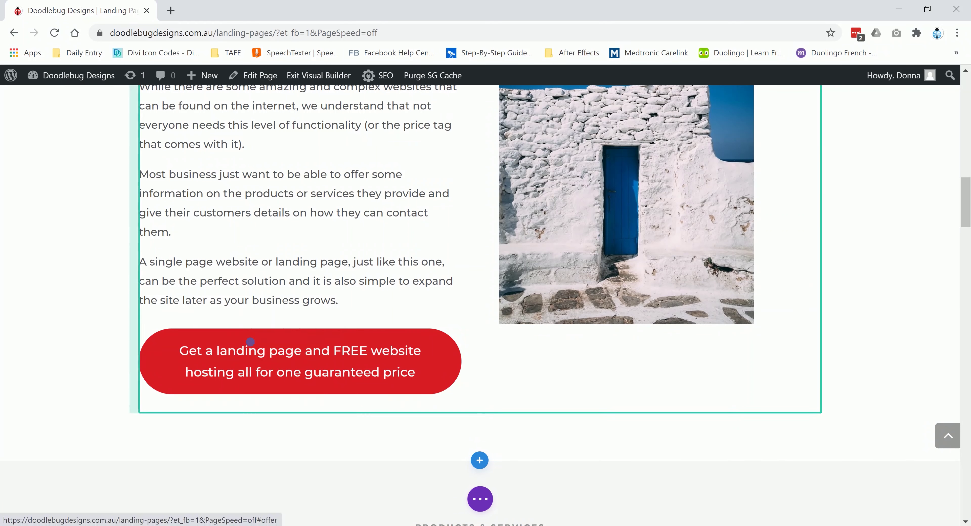
{"action": "mouse_move", "coordinate": [272, 347]}
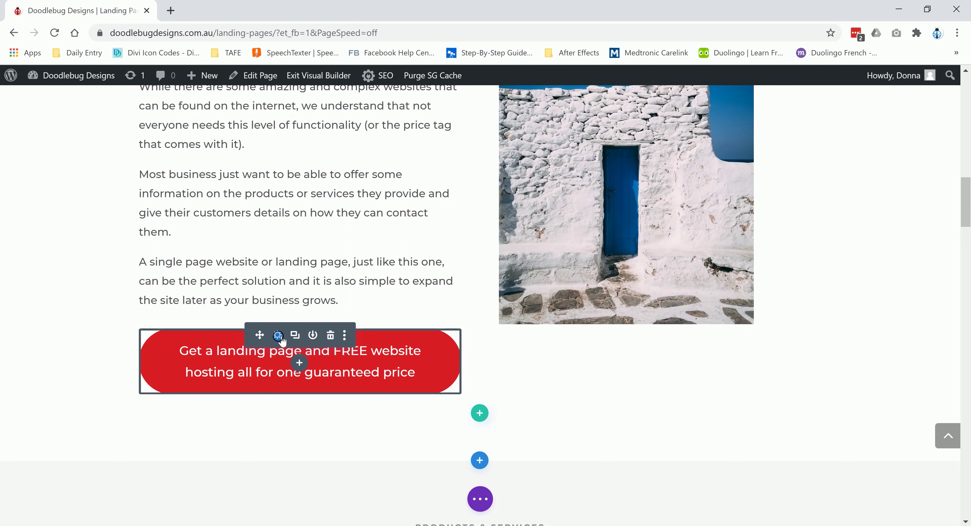
{"action": "left_click", "coordinate": [279, 336]}
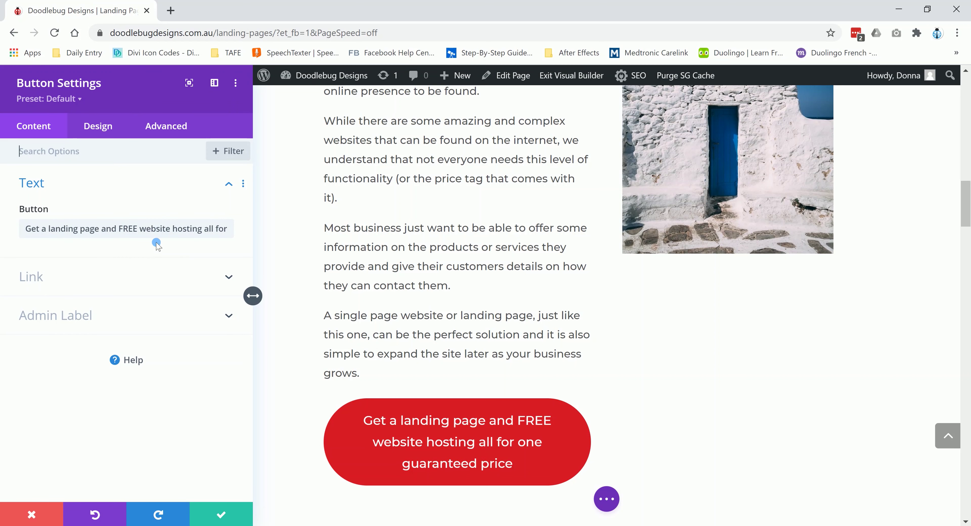
{"action": "left_click", "coordinate": [99, 131]}
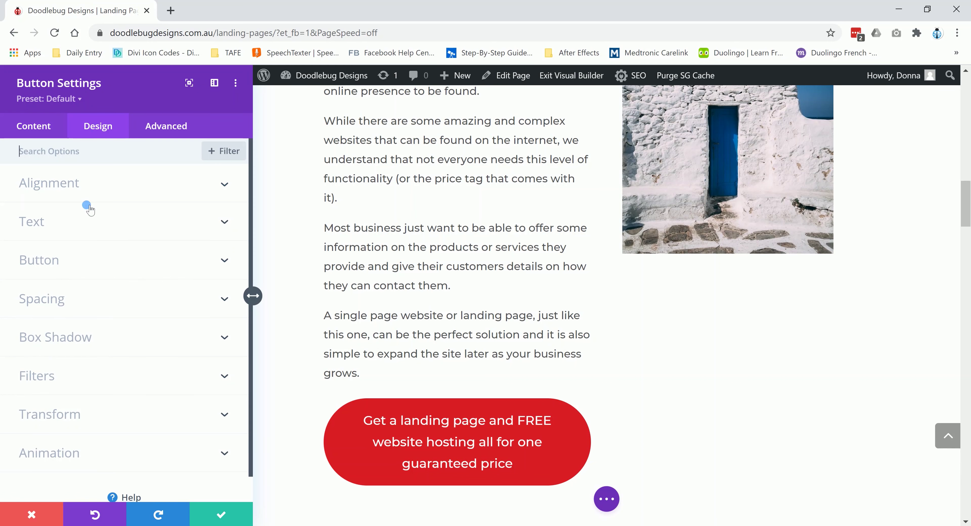
{"action": "left_click", "coordinate": [61, 270]}
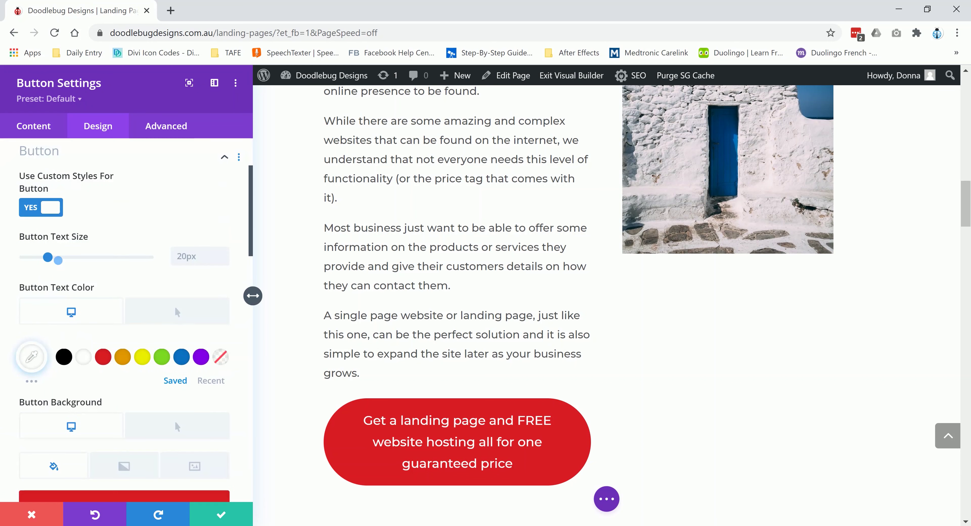
{"action": "left_click", "coordinate": [57, 213]}
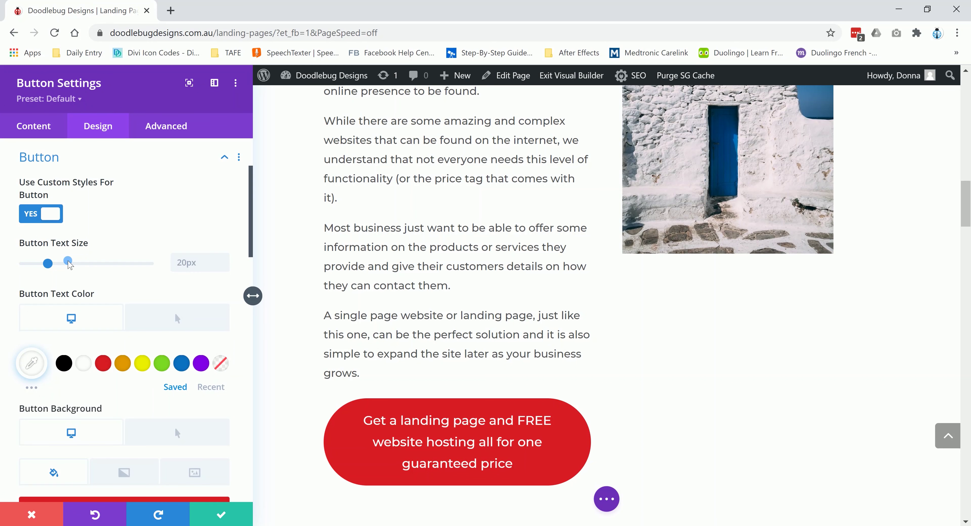
{"action": "left_click", "coordinate": [225, 517]}
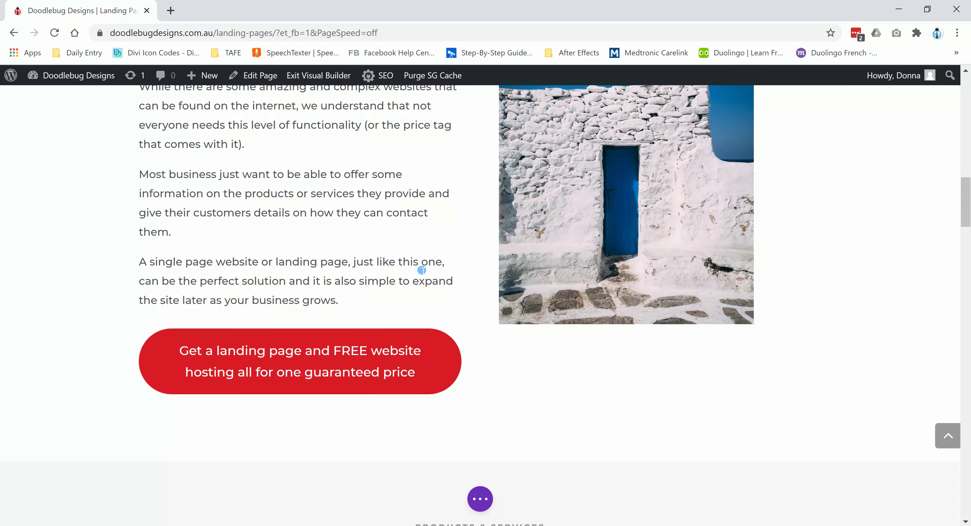
Move the "Product Title" module from the grid's first column to the third column and back to its original place.
{"action": "scroll", "coordinate": [60, 243], "scroll_direction": "down", "scroll_amount": 6}
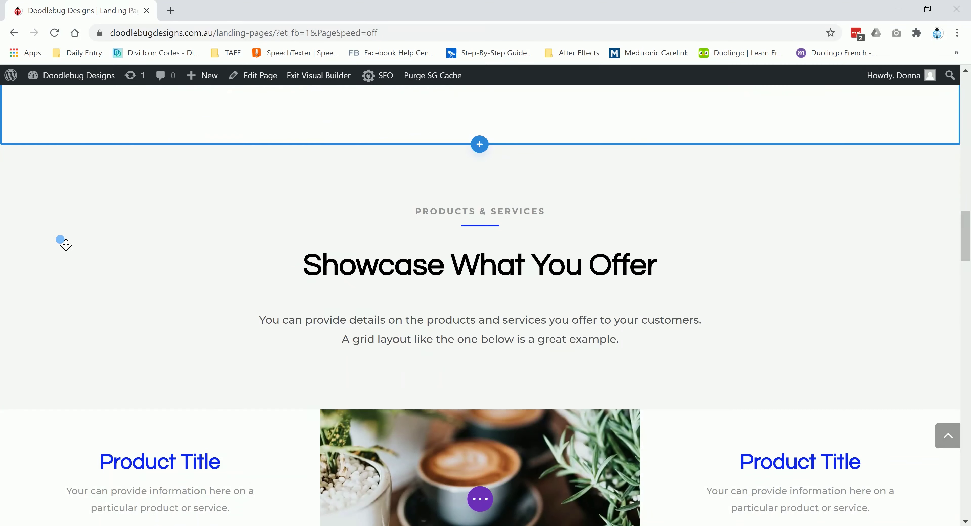
{"action": "scroll", "coordinate": [64, 243], "scroll_direction": "down", "scroll_amount": 4}
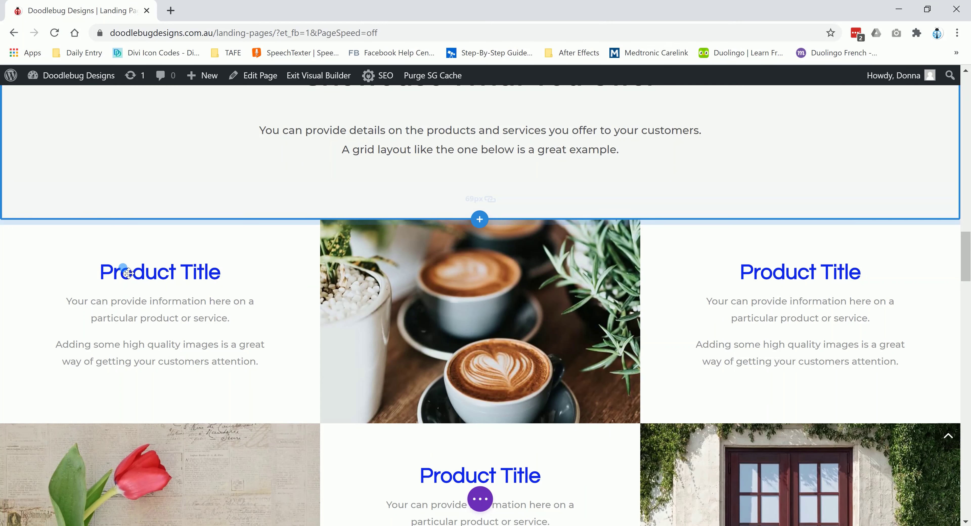
{"action": "mouse_move", "coordinate": [123, 270]}
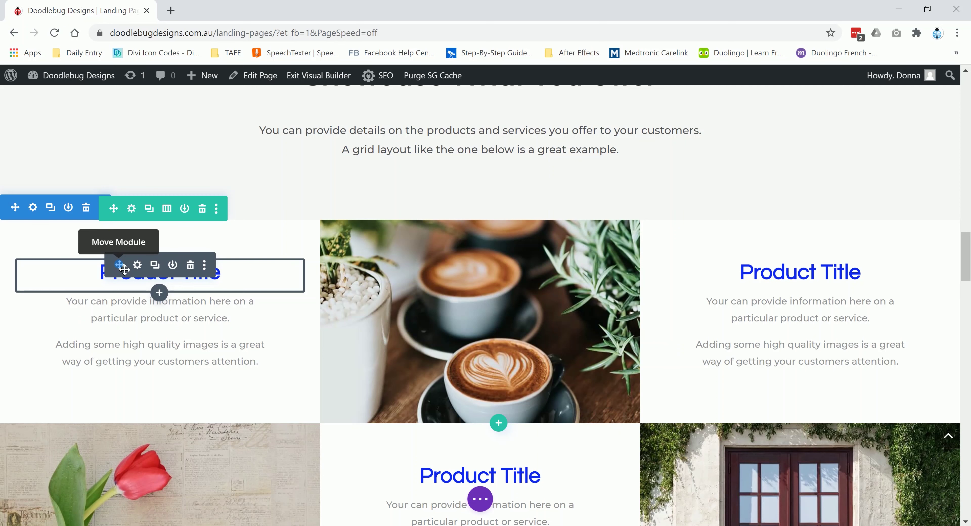
{"action": "mouse_move", "coordinate": [120, 266]}
{"action": "left_mouse_down"}
{"action": "mouse_move", "coordinate": [120, 322]}
{"action": "mouse_move", "coordinate": [276, 365]}
{"action": "mouse_move", "coordinate": [256, 362]}
{"action": "mouse_move", "coordinate": [784, 277]}
{"action": "left_mouse_up"}
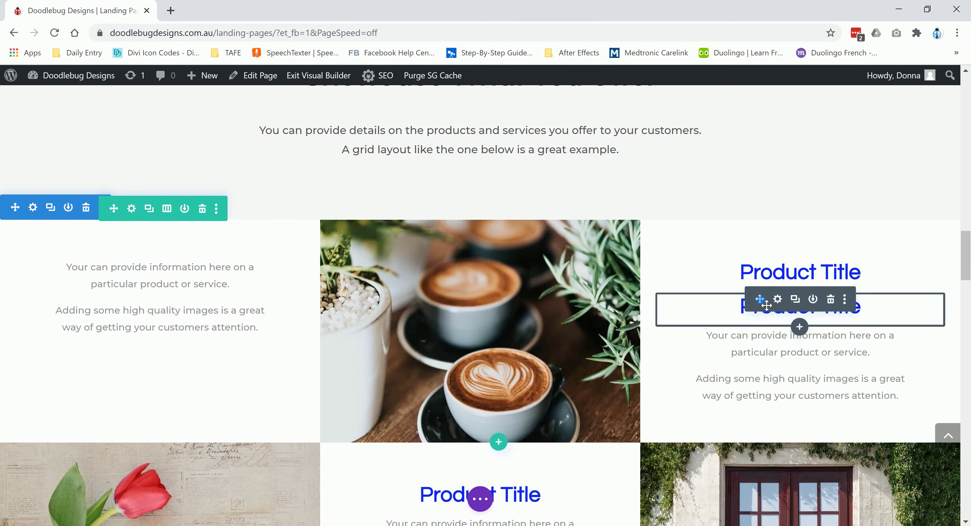
{"action": "left_click_drag", "start_coordinate": [767, 304], "coordinate": [159, 261]}
Expand the builder's page controls and save the landing page.
{"action": "scroll", "coordinate": [326, 133], "scroll_direction": "down", "scroll_amount": 1}
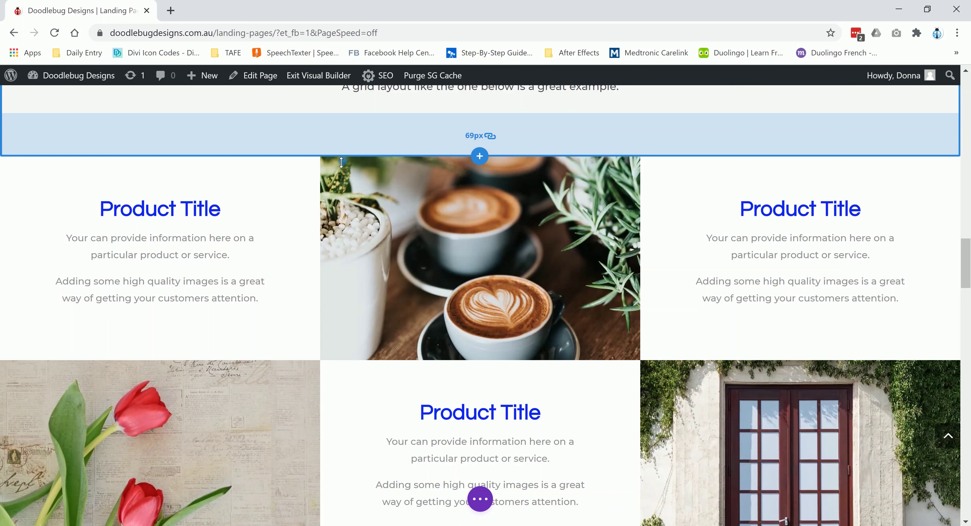
{"action": "left_click", "coordinate": [486, 502]}
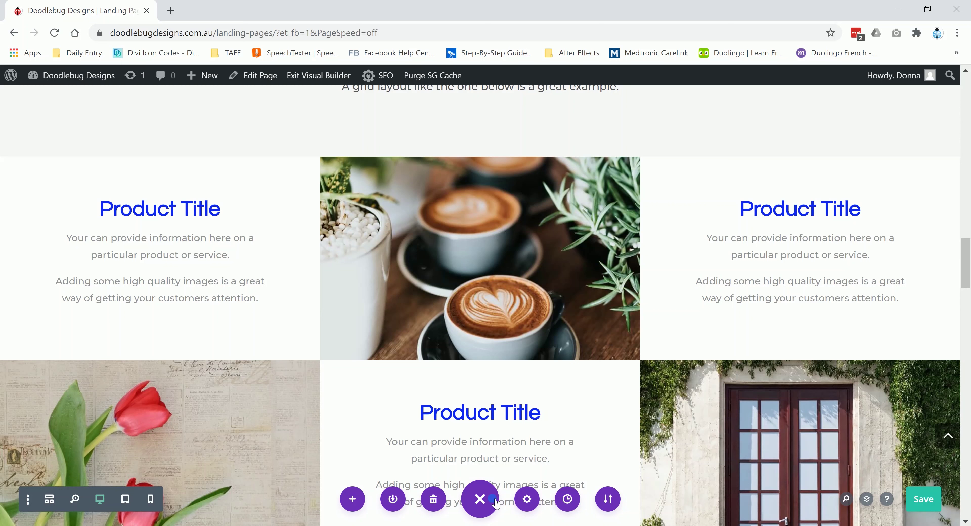
{"action": "left_click", "coordinate": [931, 502]}
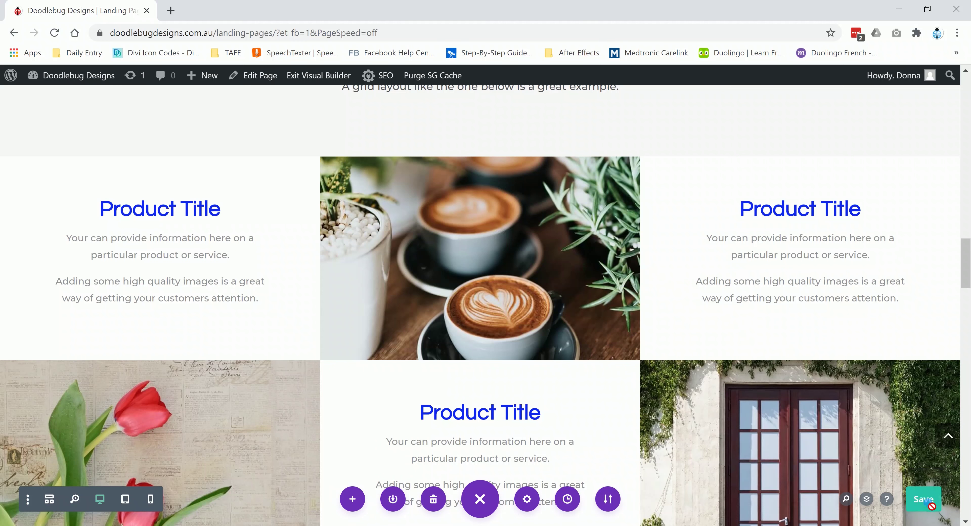